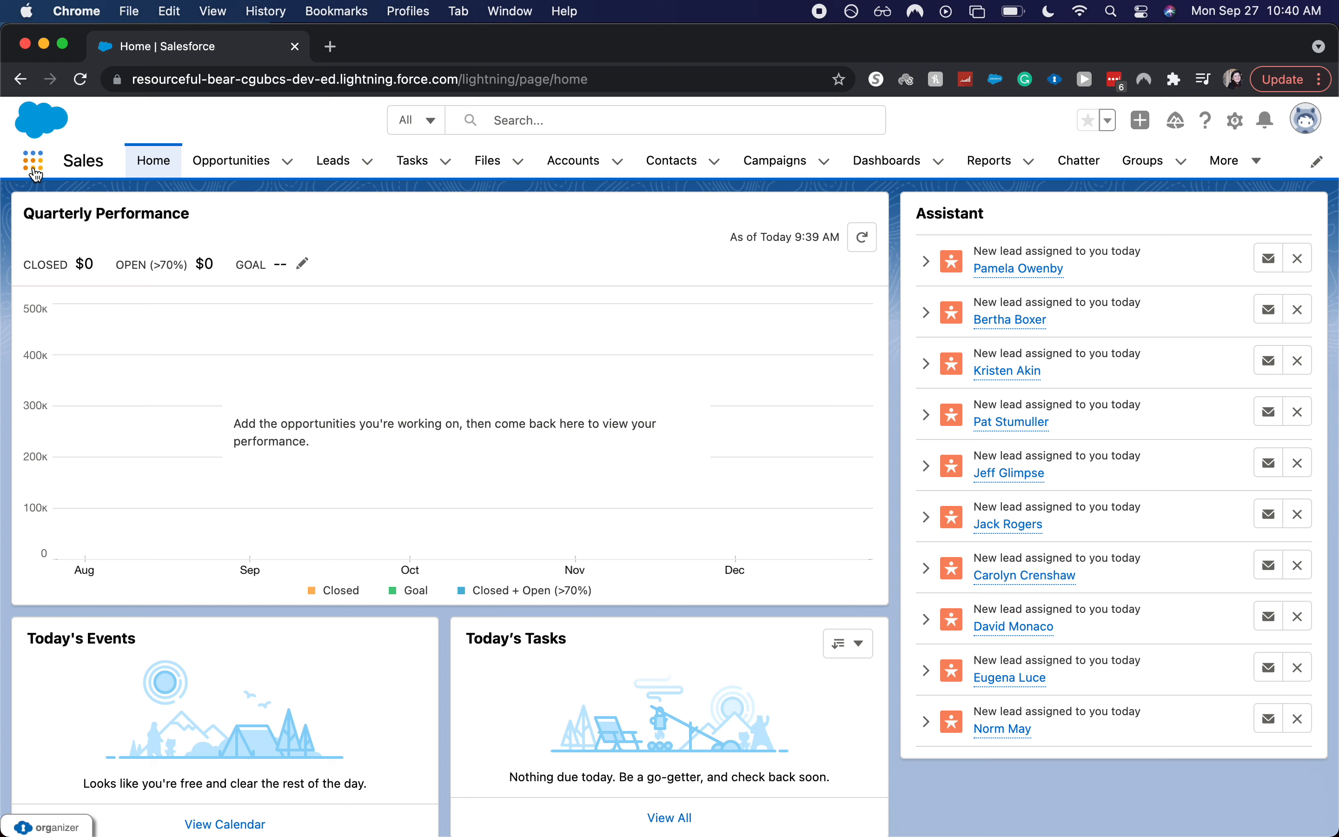
{"action": "left_click", "coordinate": [34, 169]}
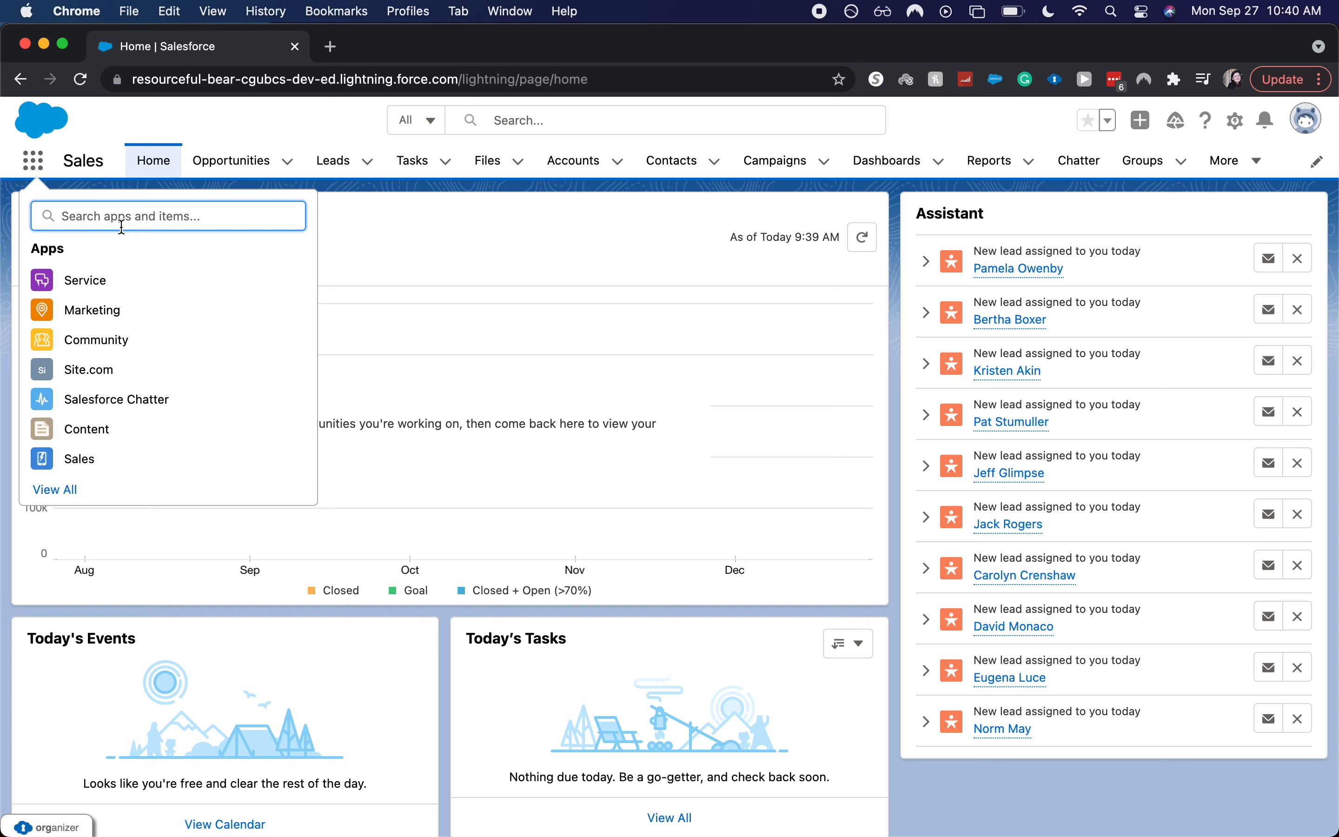
{"action": "left_click", "coordinate": [390, 287]}
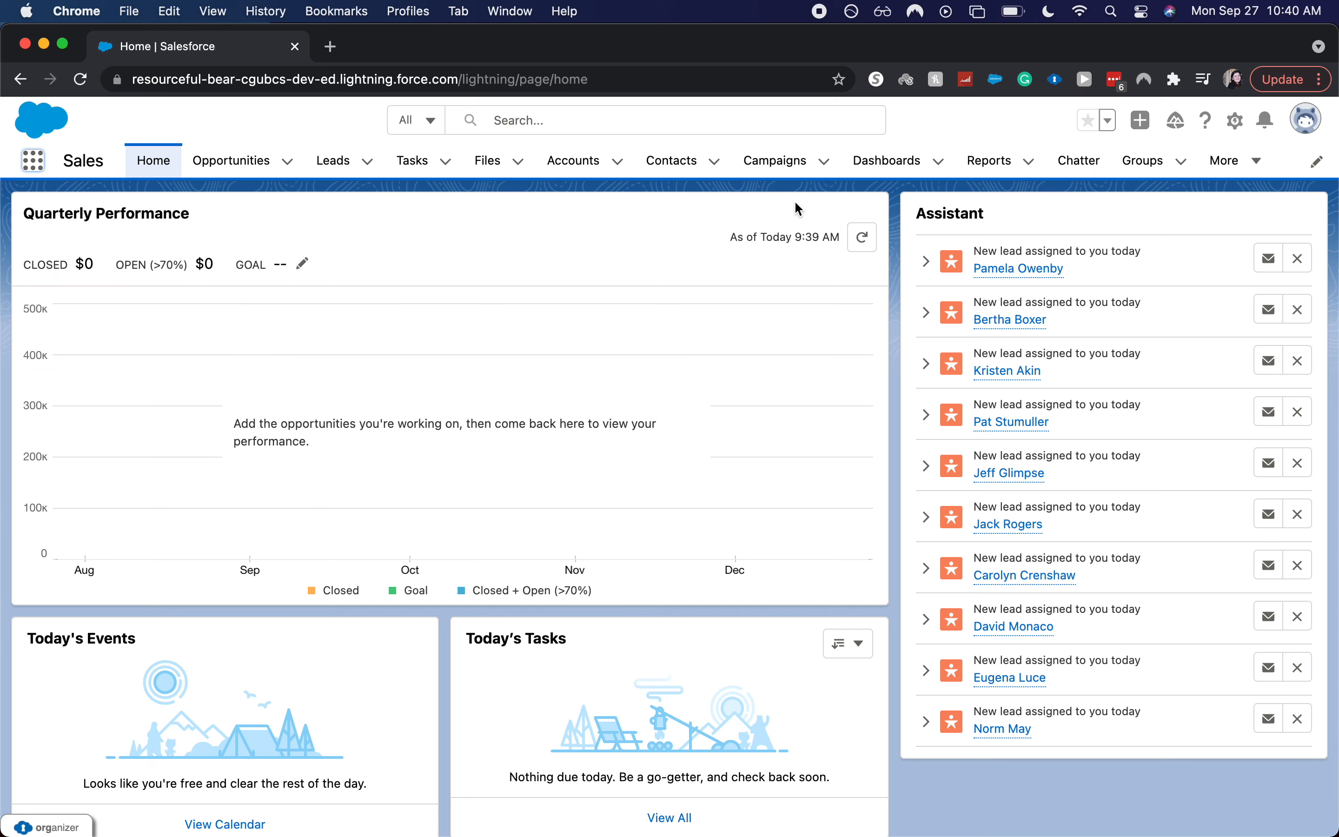
Start a new report from the Reports area using the Leads report type in the Leads category, dismissing the navigation tip.
{"action": "left_click", "coordinate": [983, 165]}
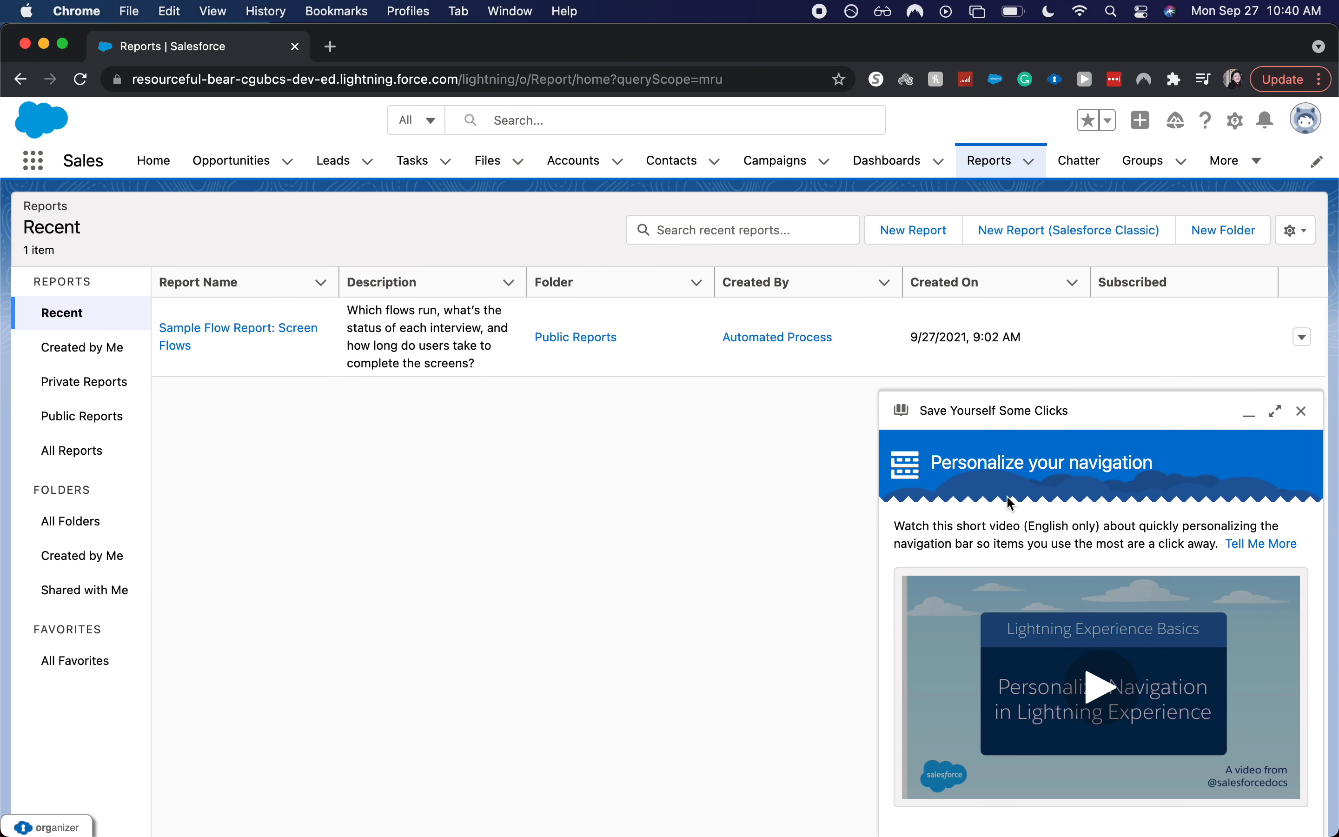
{"action": "left_click", "coordinate": [913, 235]}
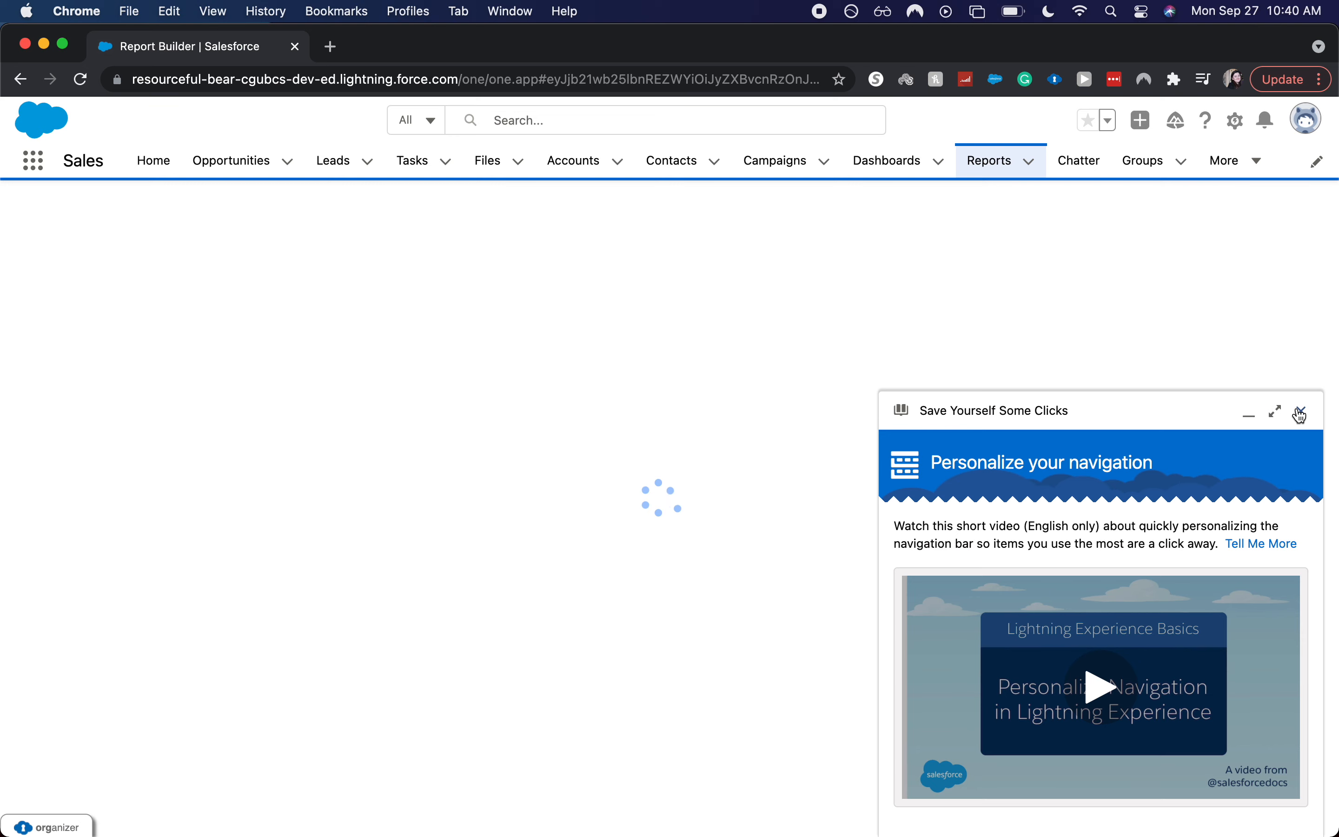
{"action": "left_click", "coordinate": [1299, 411]}
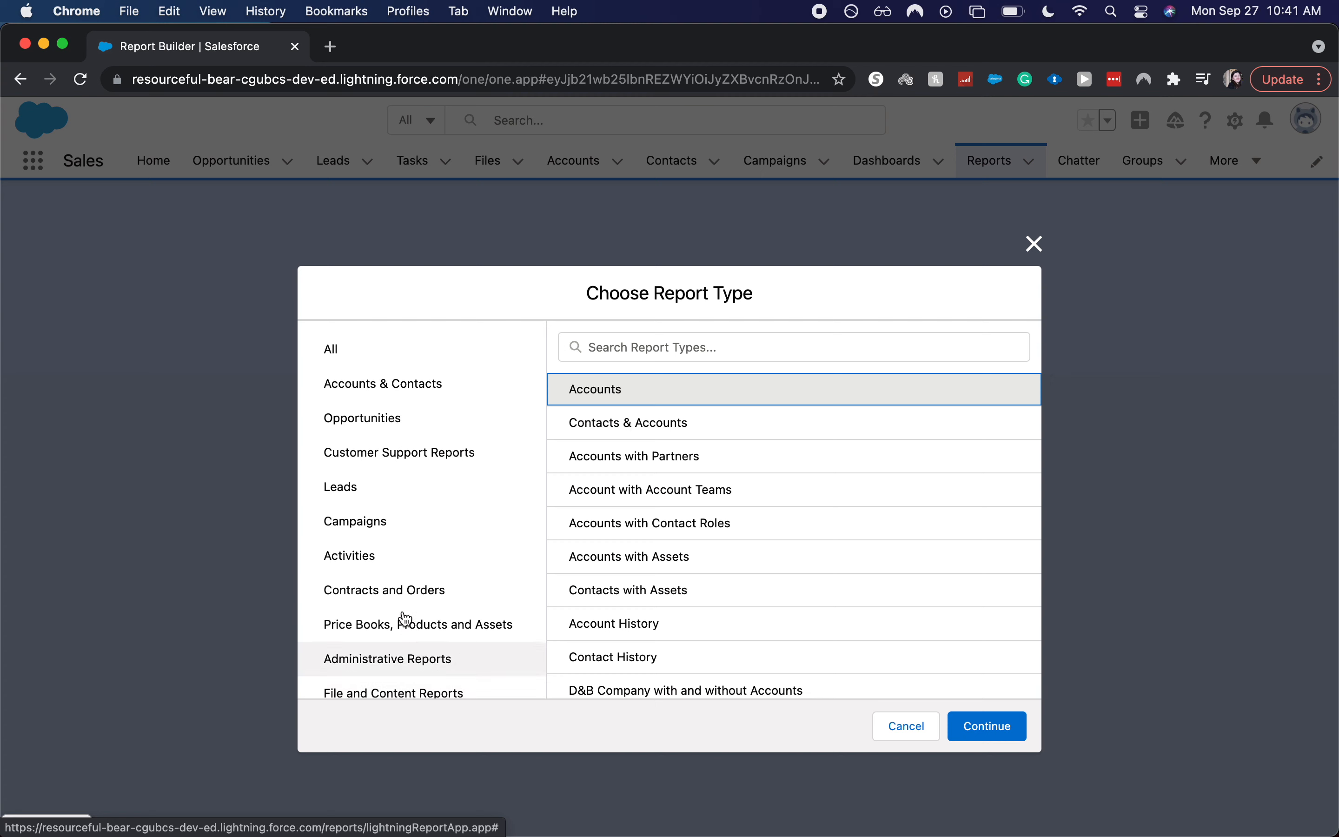
{"action": "left_click", "coordinate": [392, 490]}
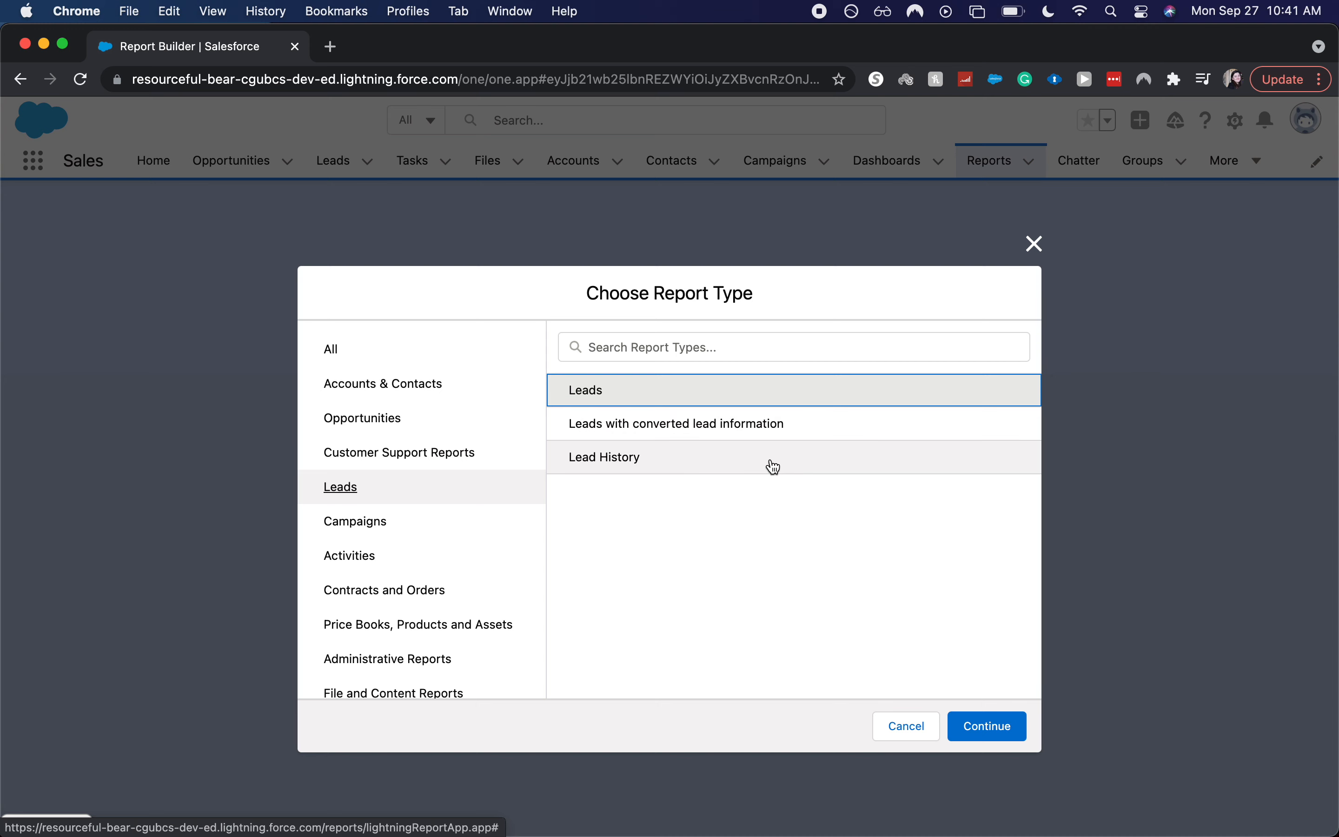
{"action": "left_click", "coordinate": [742, 398]}
{"action": "left_click", "coordinate": [969, 725]}
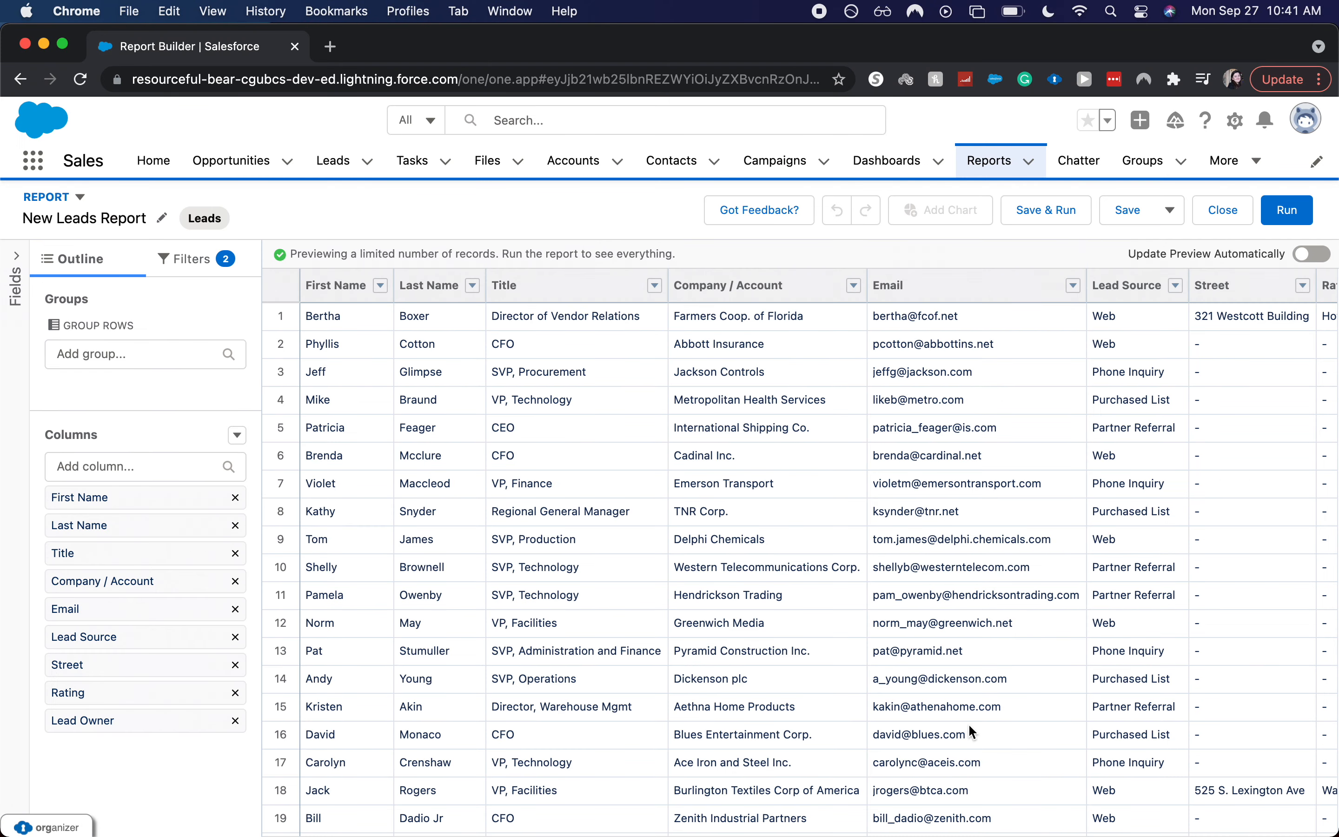
Set the report's Create Date filter range to All Time and turn on automatic preview updates.
{"action": "left_click", "coordinate": [191, 270]}
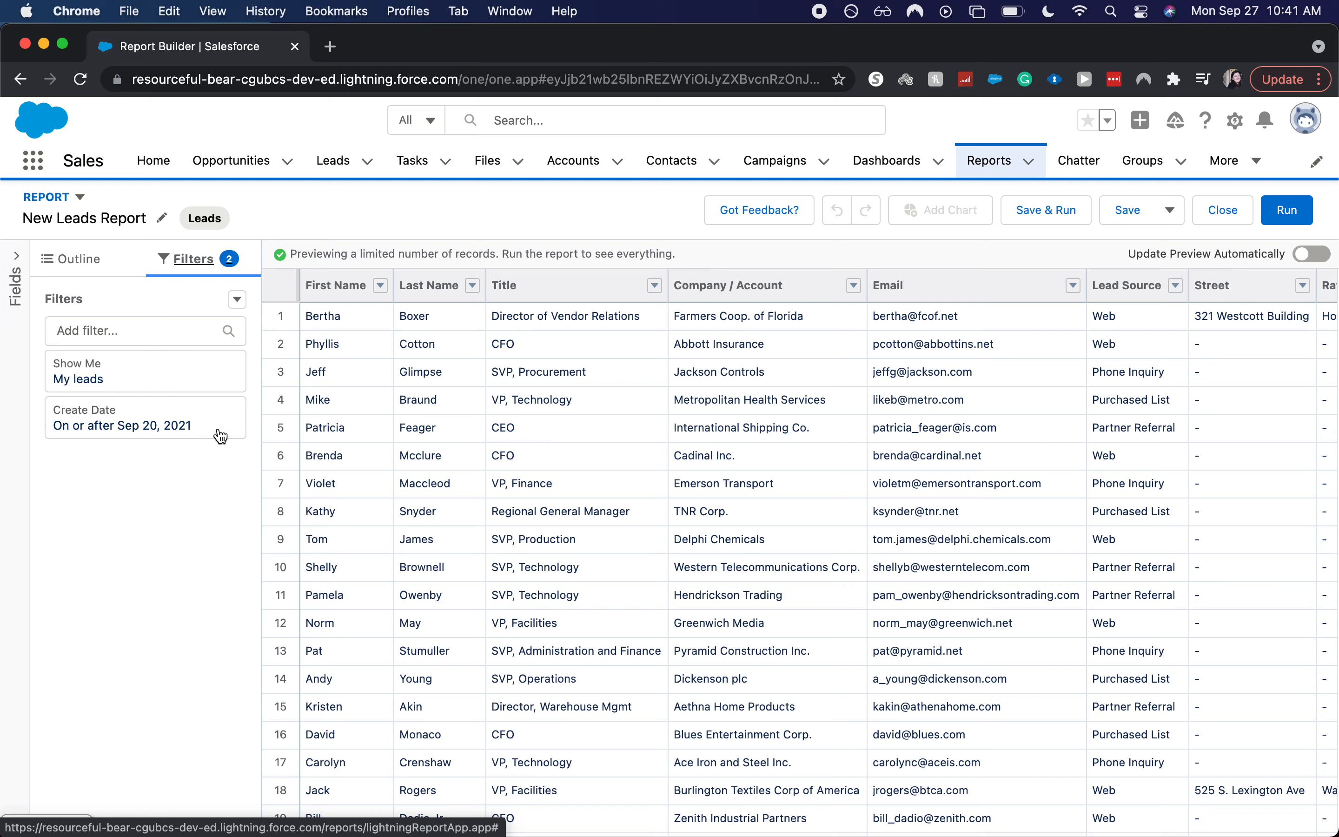
{"action": "left_click", "coordinate": [154, 433]}
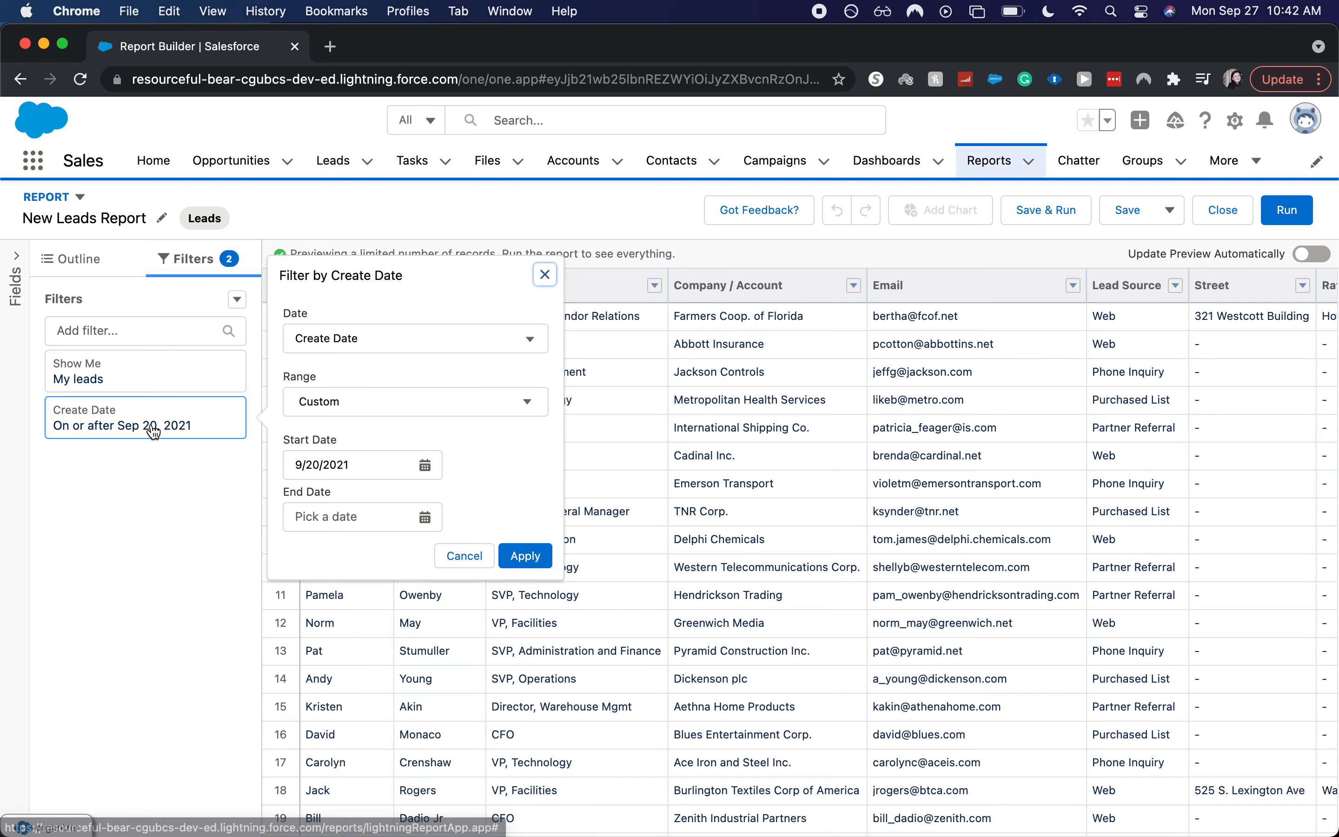
{"action": "left_click", "coordinate": [437, 335]}
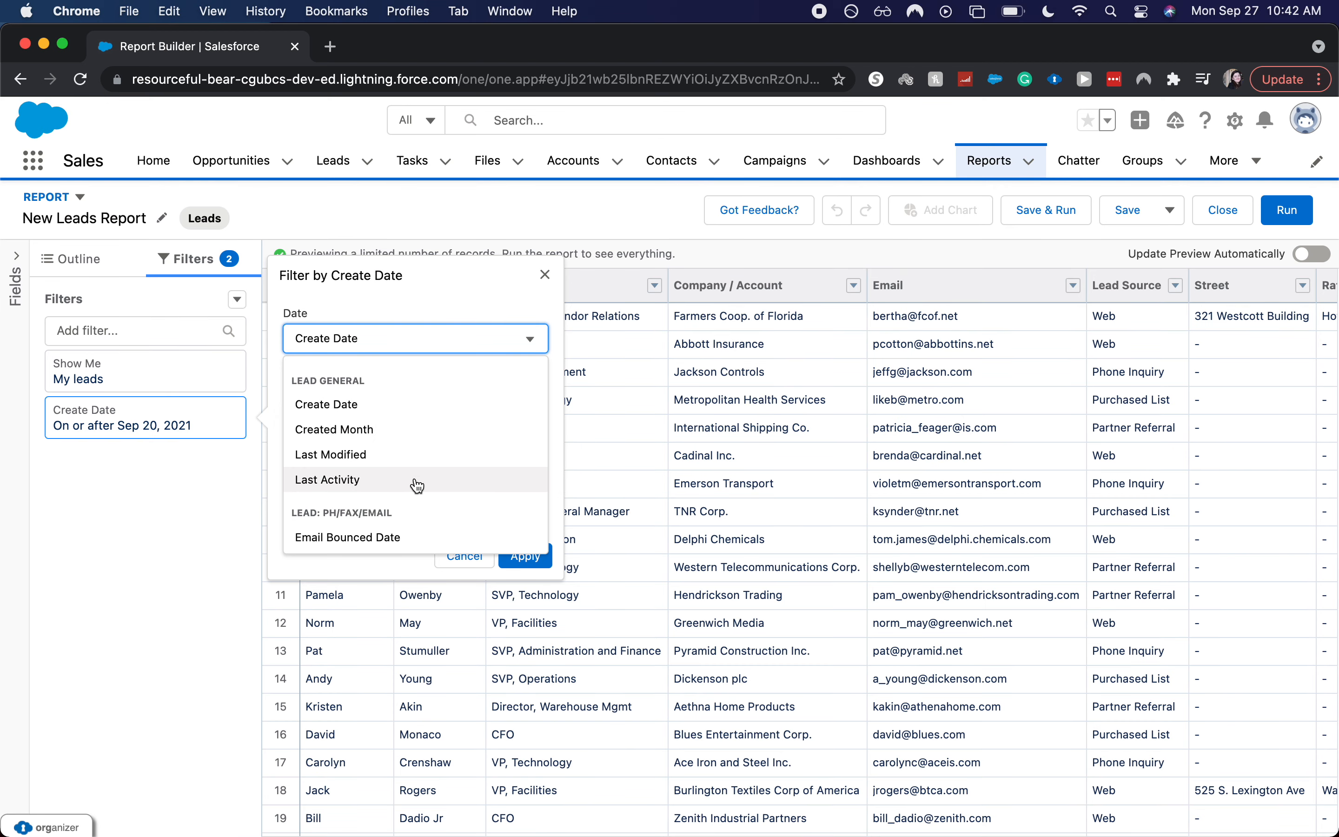
{"action": "left_click", "coordinate": [160, 468]}
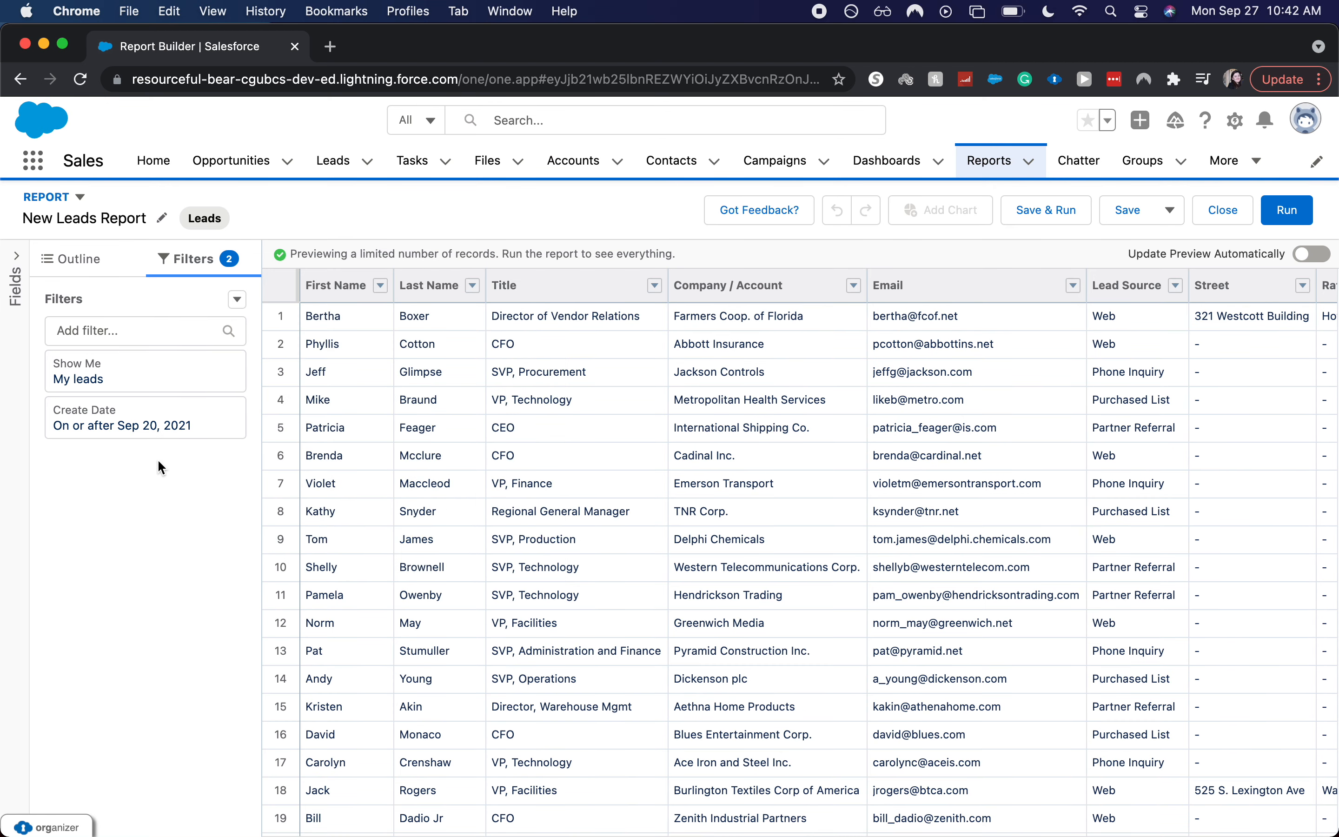
{"action": "left_click", "coordinate": [153, 429]}
{"action": "left_click", "coordinate": [378, 410]}
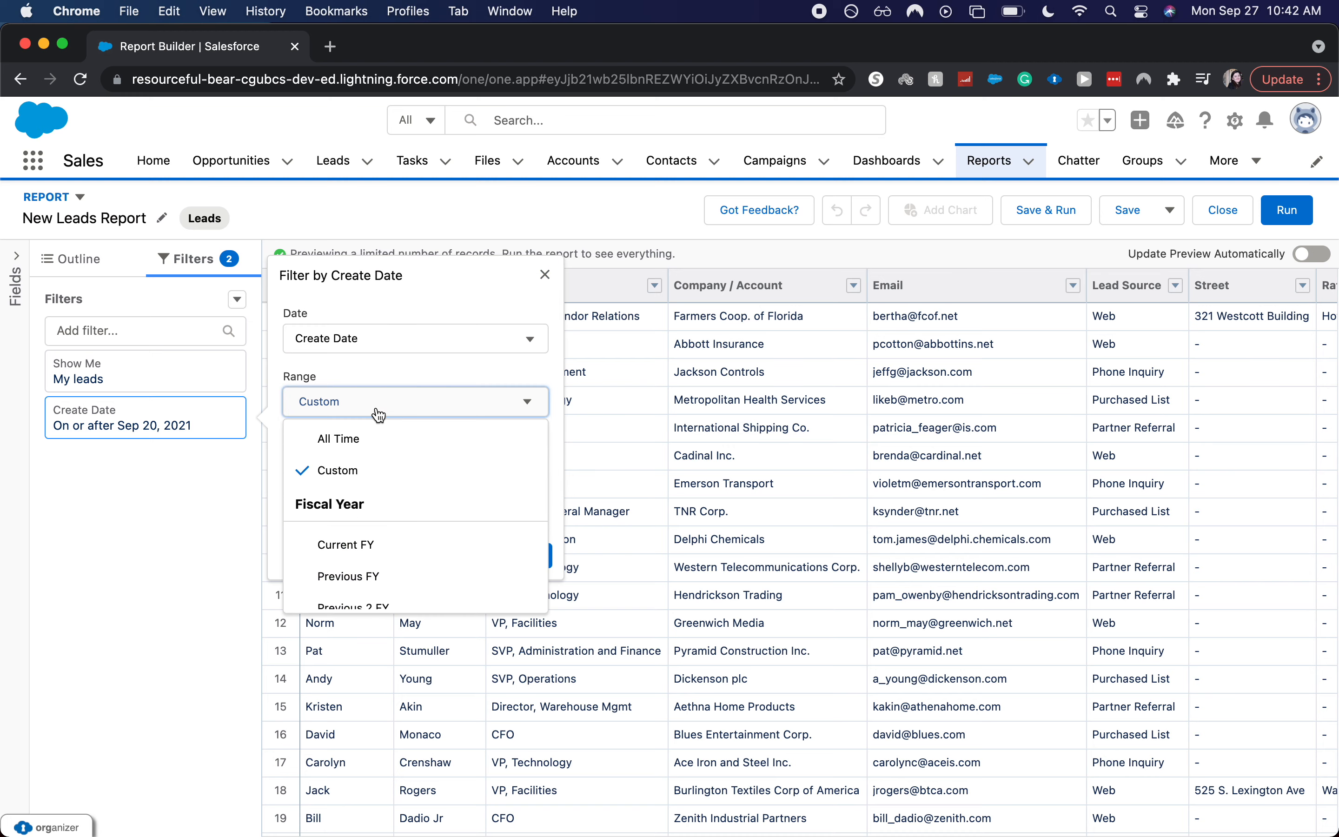
{"action": "left_click", "coordinate": [373, 439]}
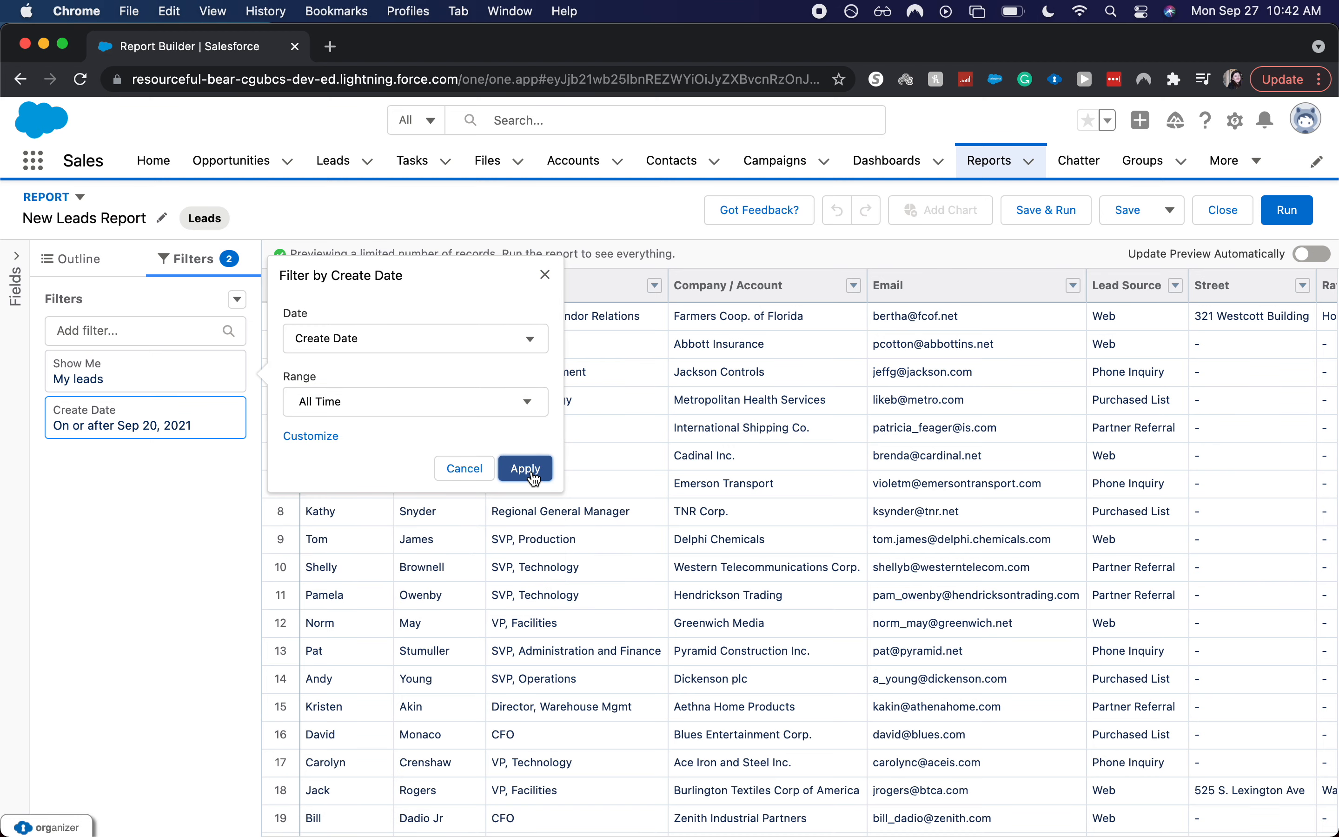
{"action": "left_click", "coordinate": [525, 469]}
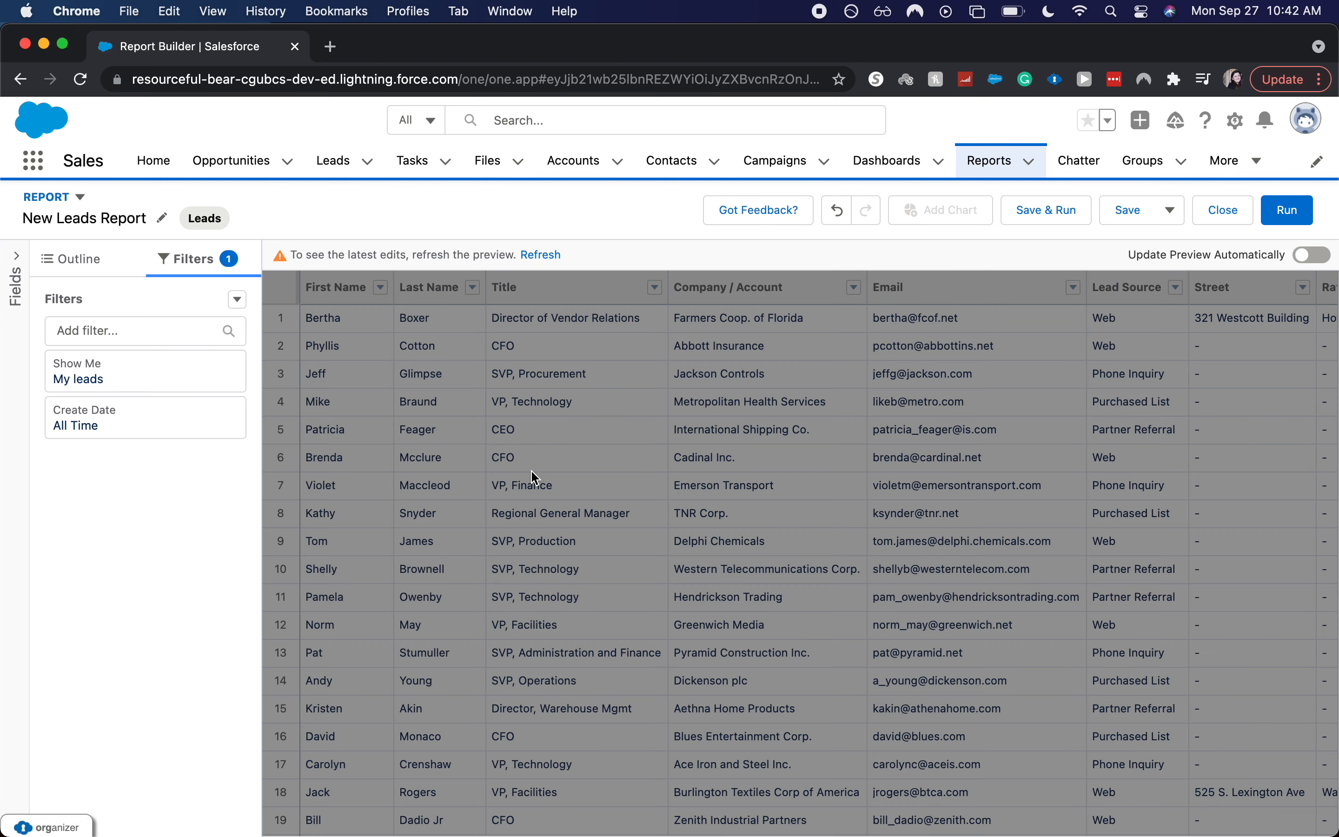
{"action": "left_click", "coordinate": [1303, 259]}
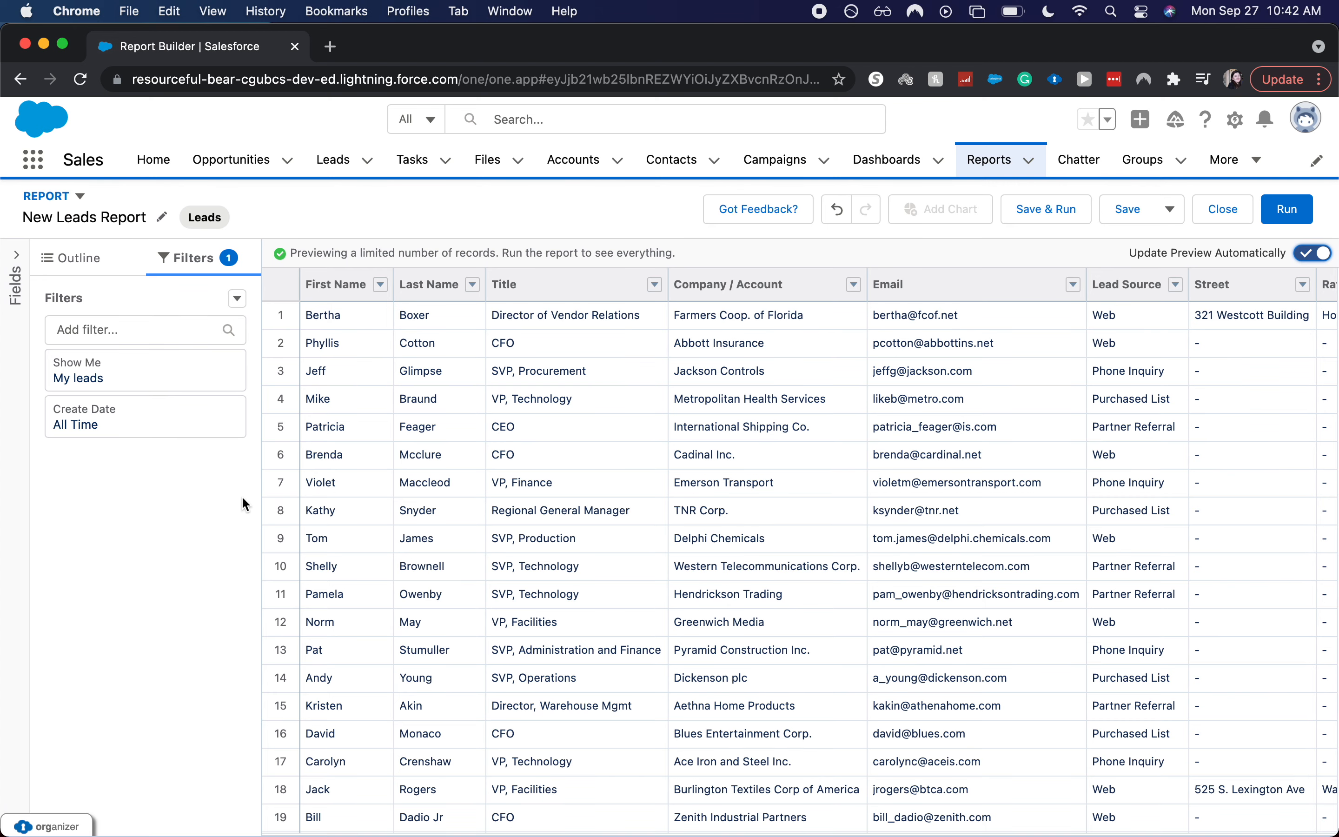
Set the report's Show Me filter to All leads.
{"action": "left_click", "coordinate": [169, 387]}
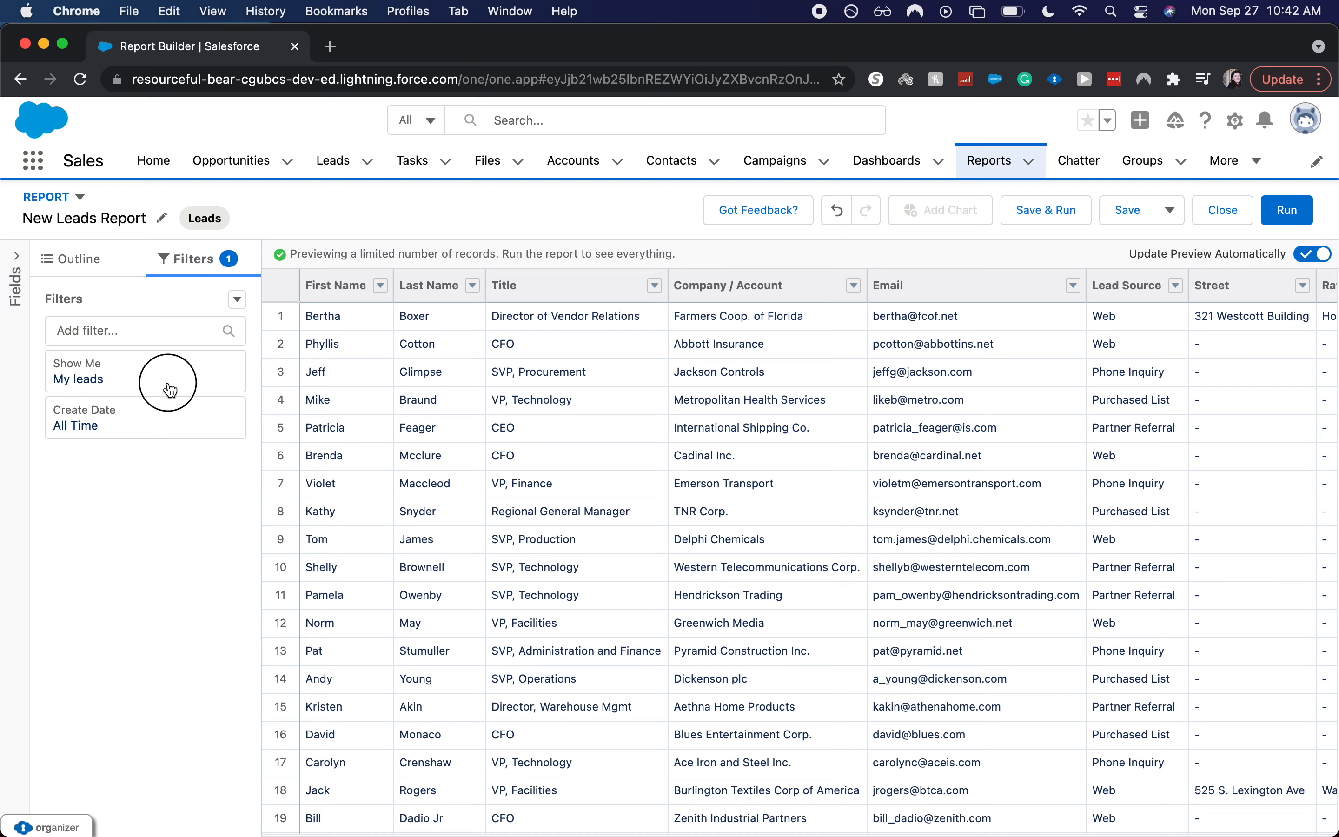
{"action": "left_click", "coordinate": [309, 380]}
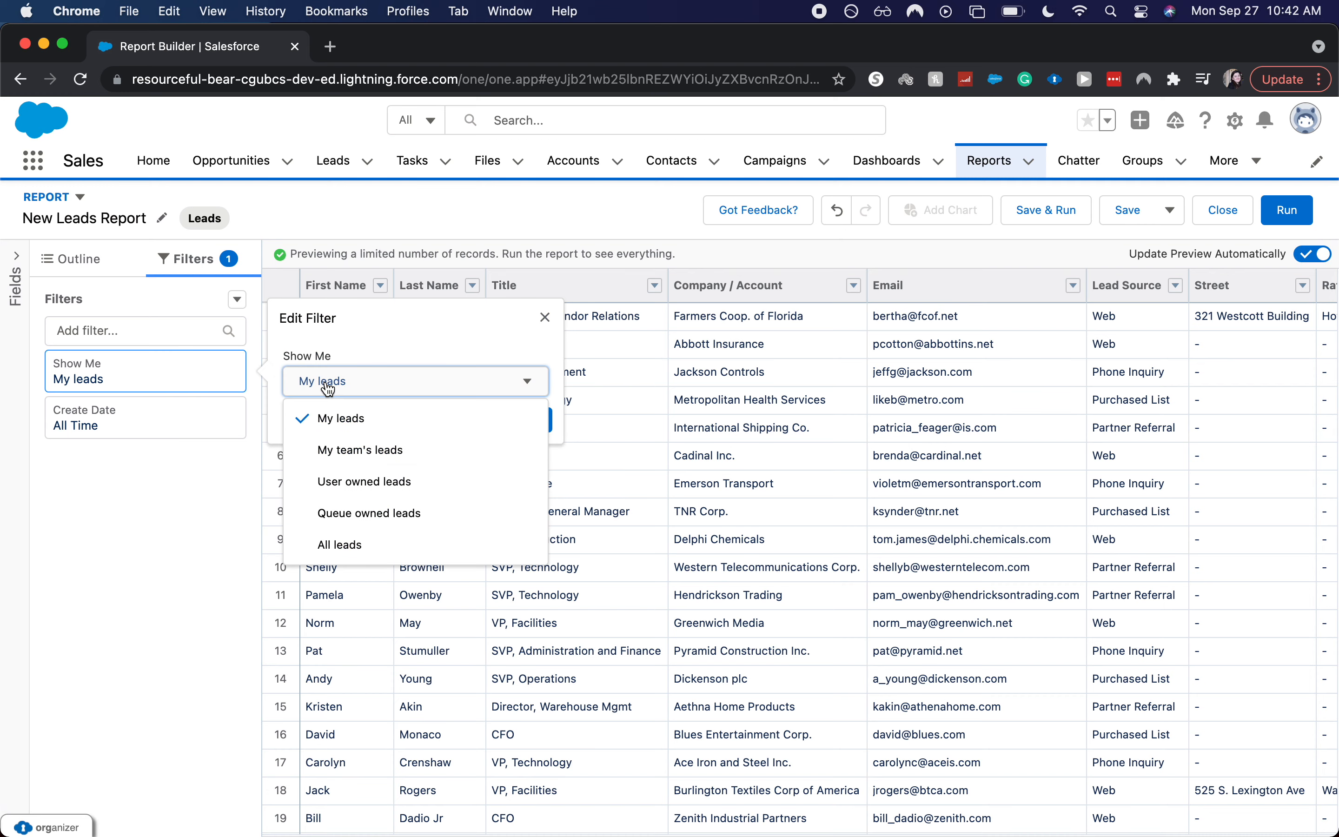
{"action": "left_click", "coordinate": [351, 546]}
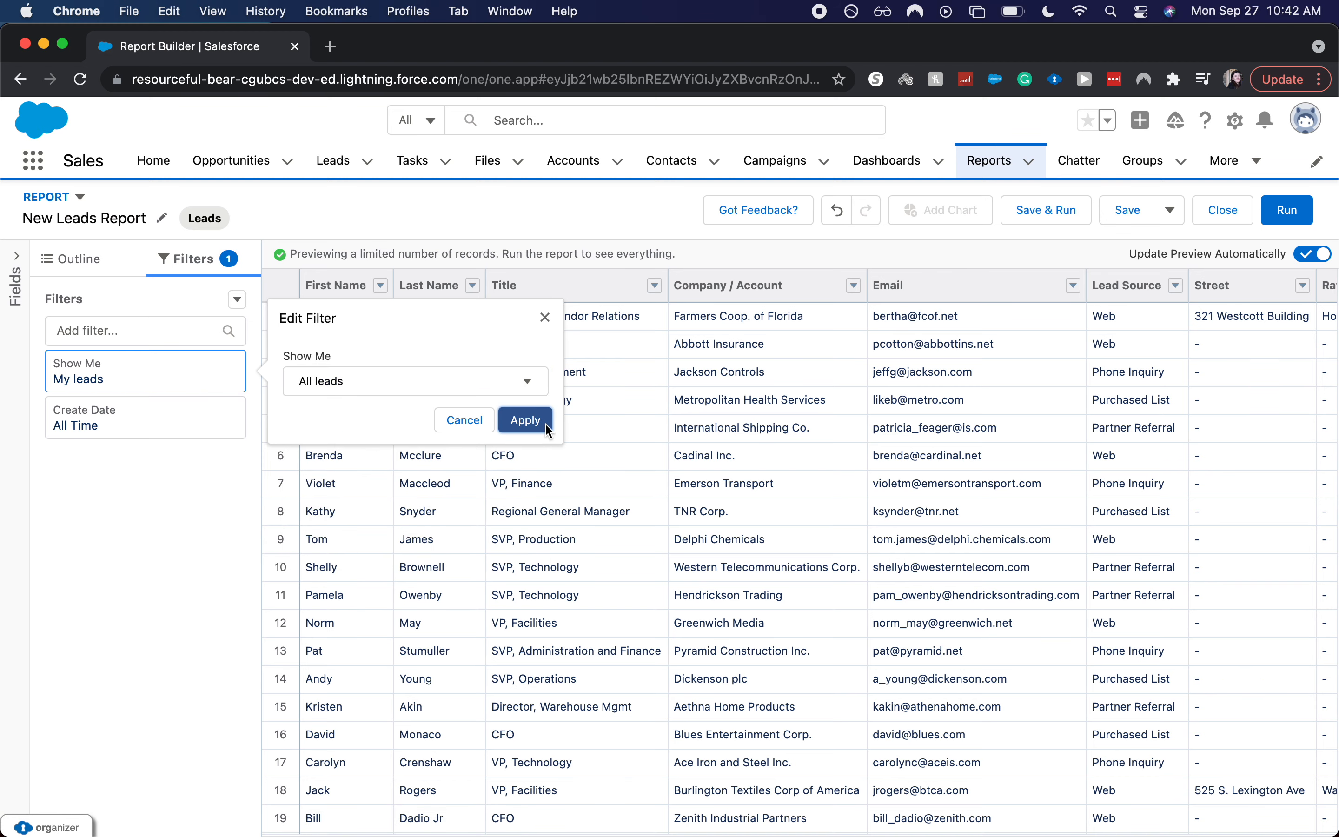
{"action": "left_click", "coordinate": [524, 421]}
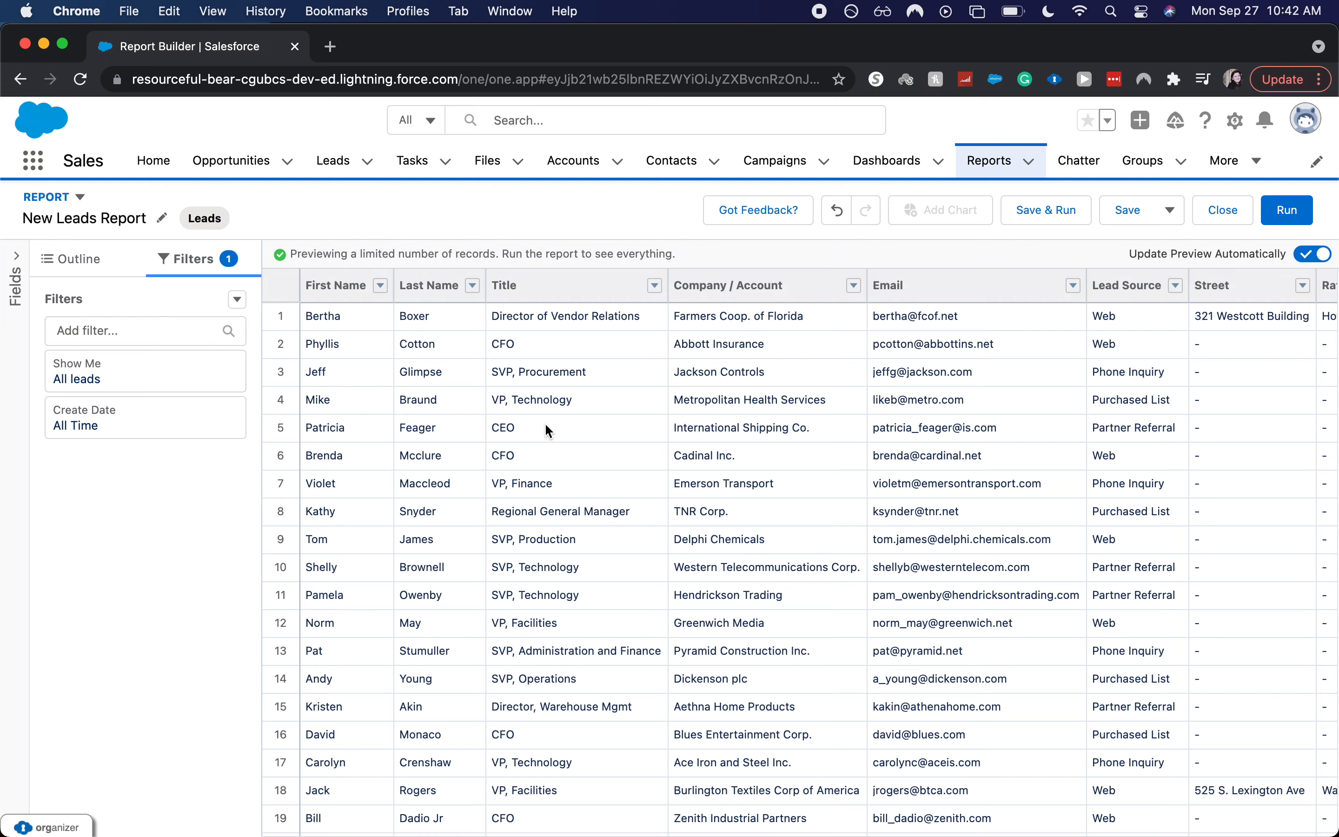
{"action": "left_click", "coordinate": [147, 372]}
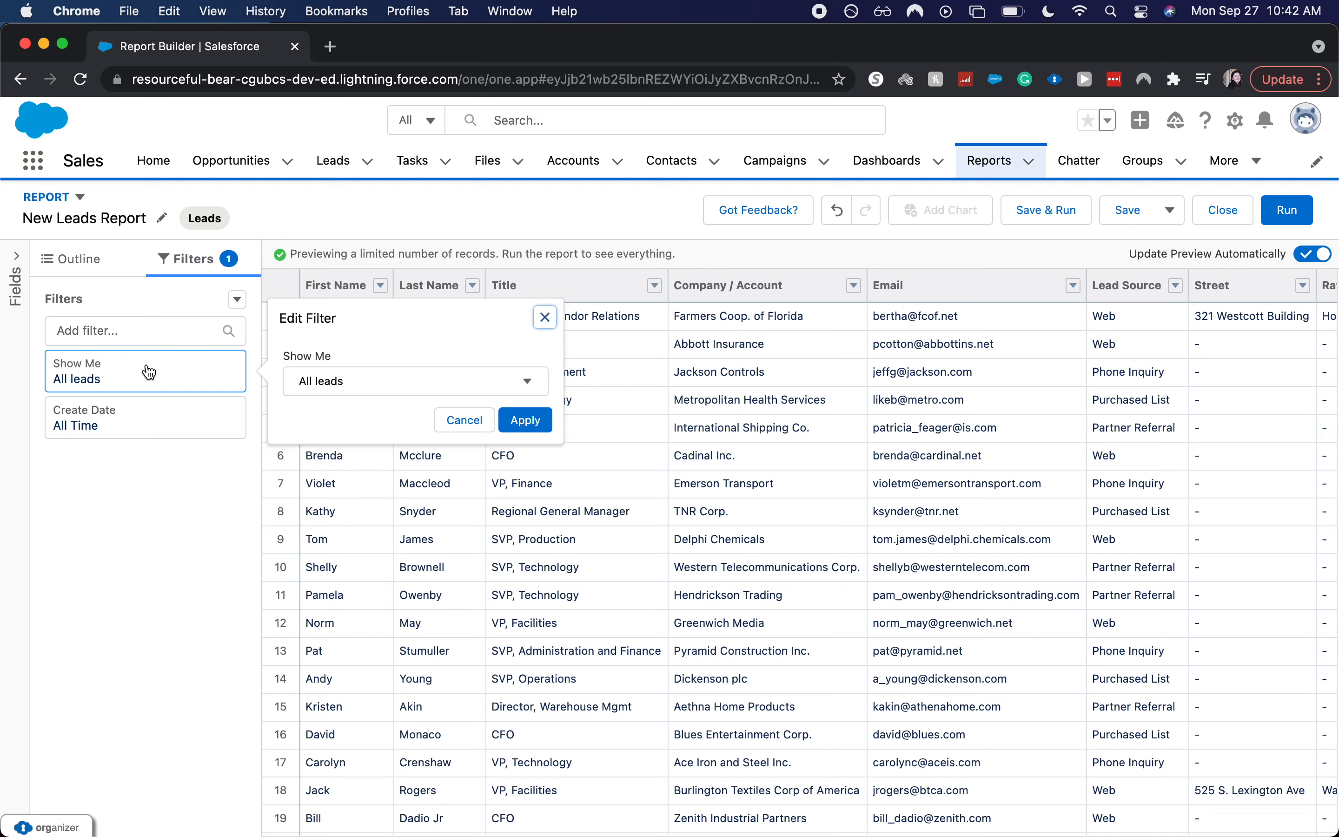
{"action": "left_click", "coordinate": [371, 401]}
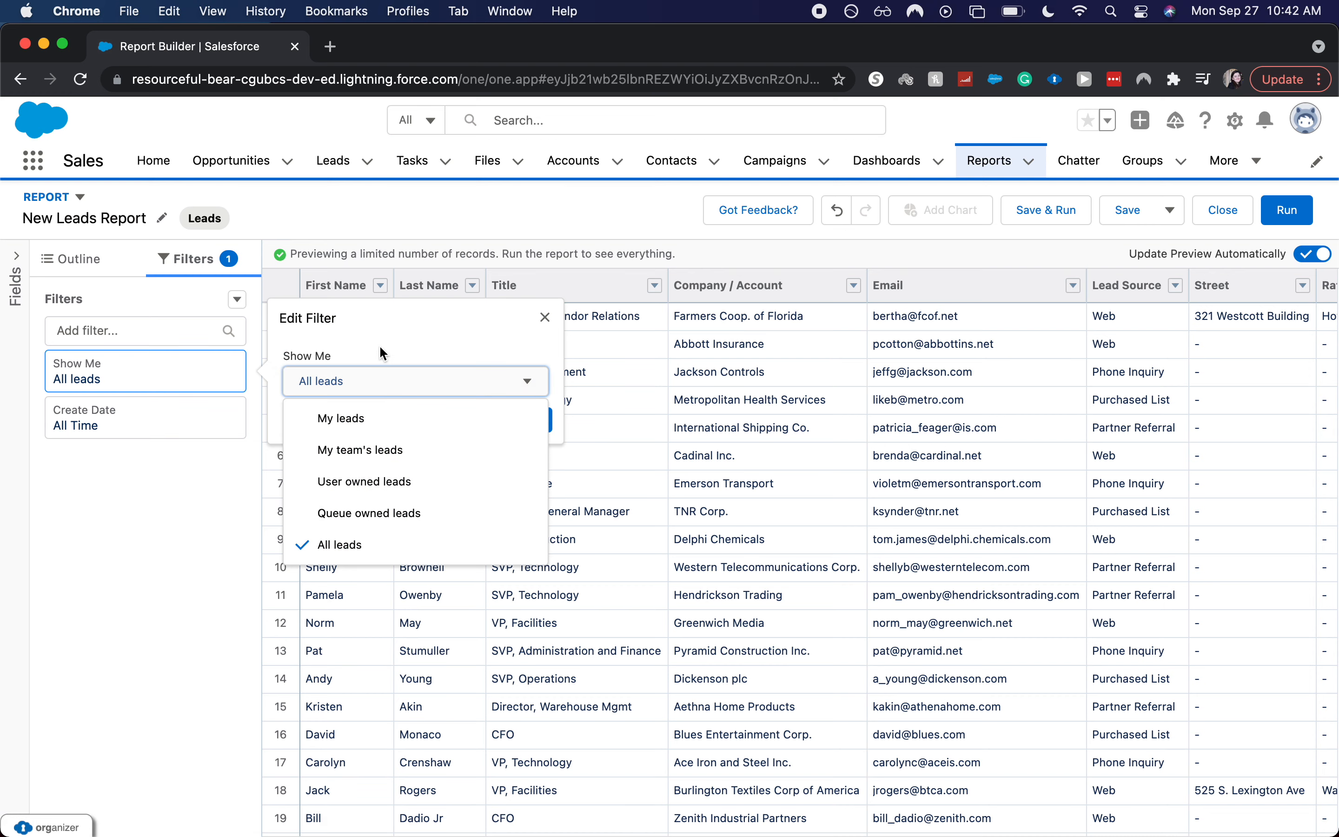
{"action": "left_click", "coordinate": [544, 317]}
Add a Lead Status filter that equals Working - Contacted.
{"action": "left_click", "coordinate": [119, 331]}
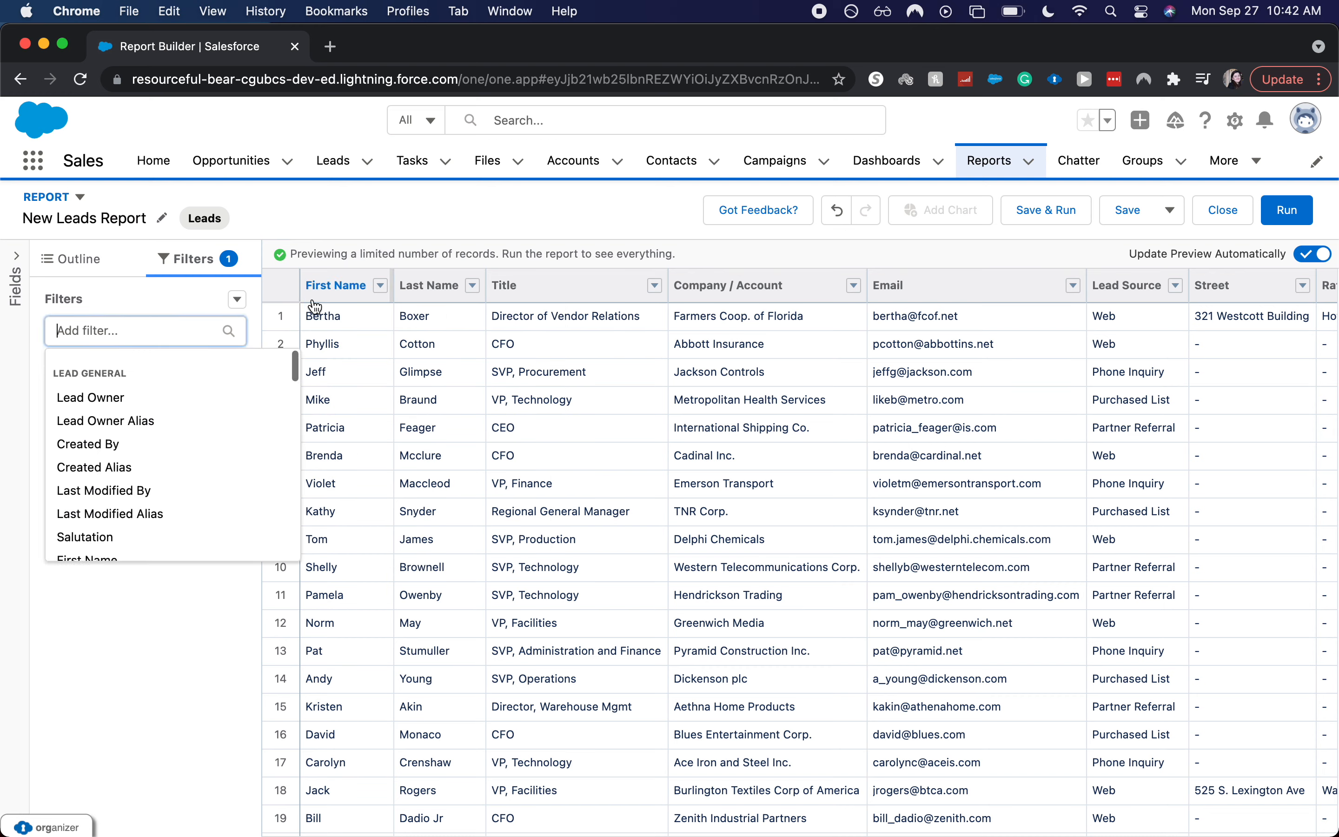
{"action": "type", "text": "stag"}
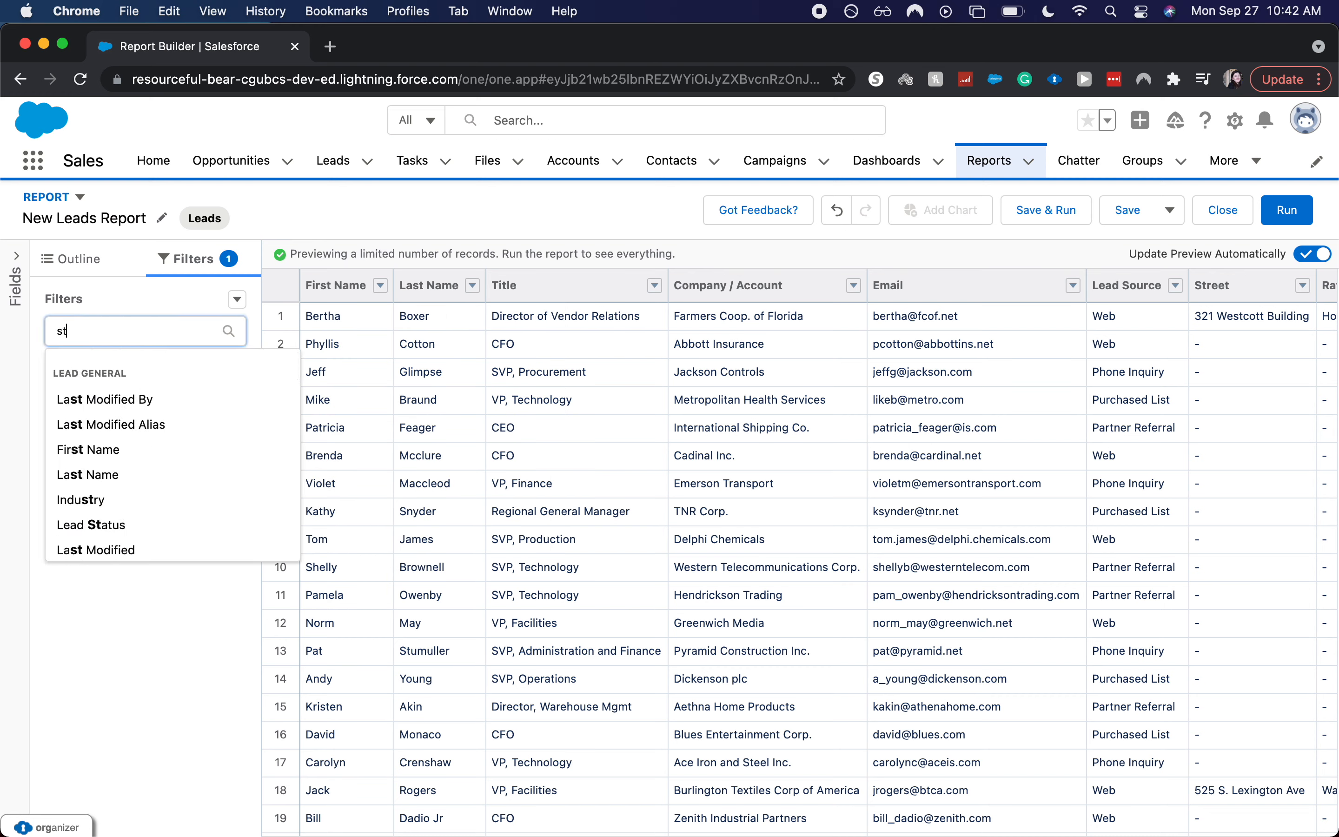
{"action": "key", "text": "BackSpace"}
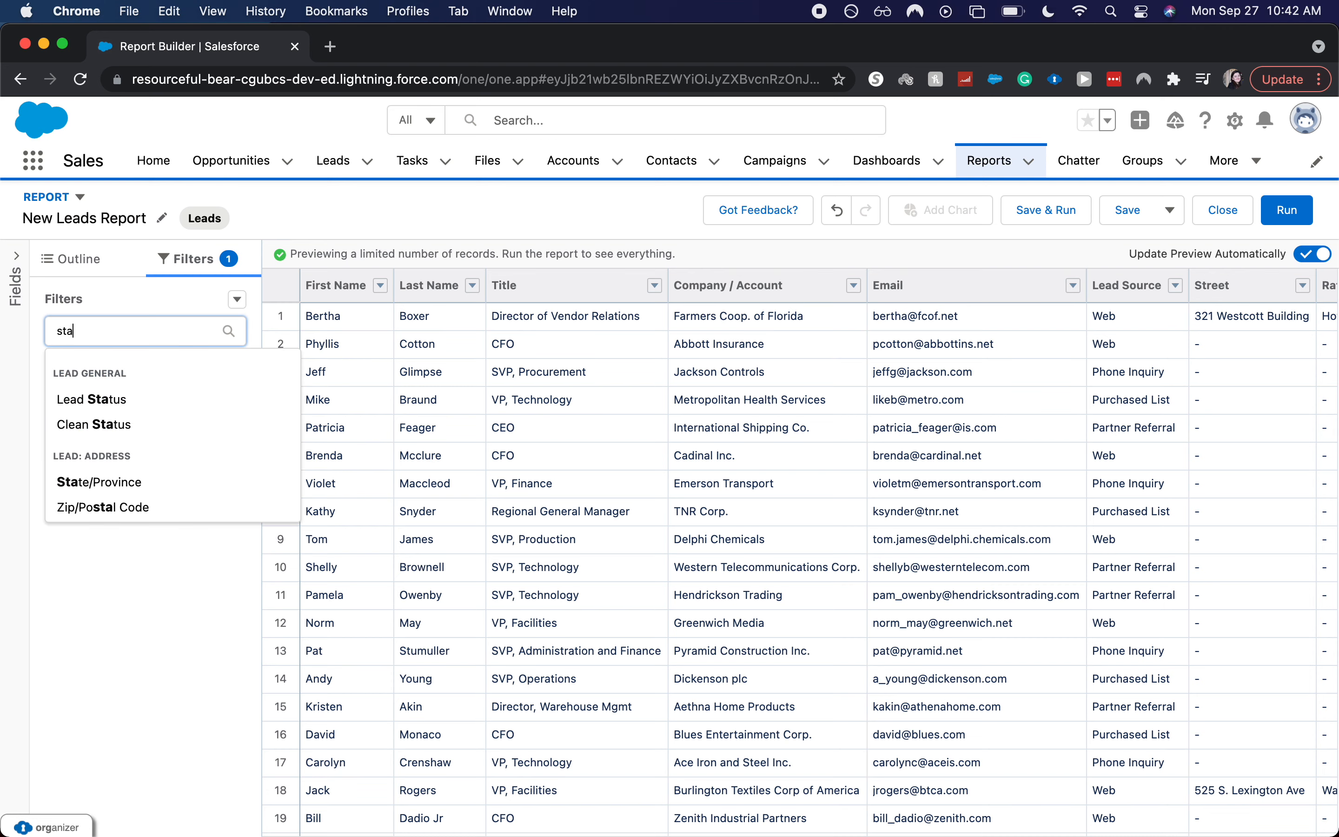
{"action": "left_click", "coordinate": [136, 407]}
{"action": "scroll", "coordinate": [352, 460], "scroll_direction": "down", "scroll_amount": 1}
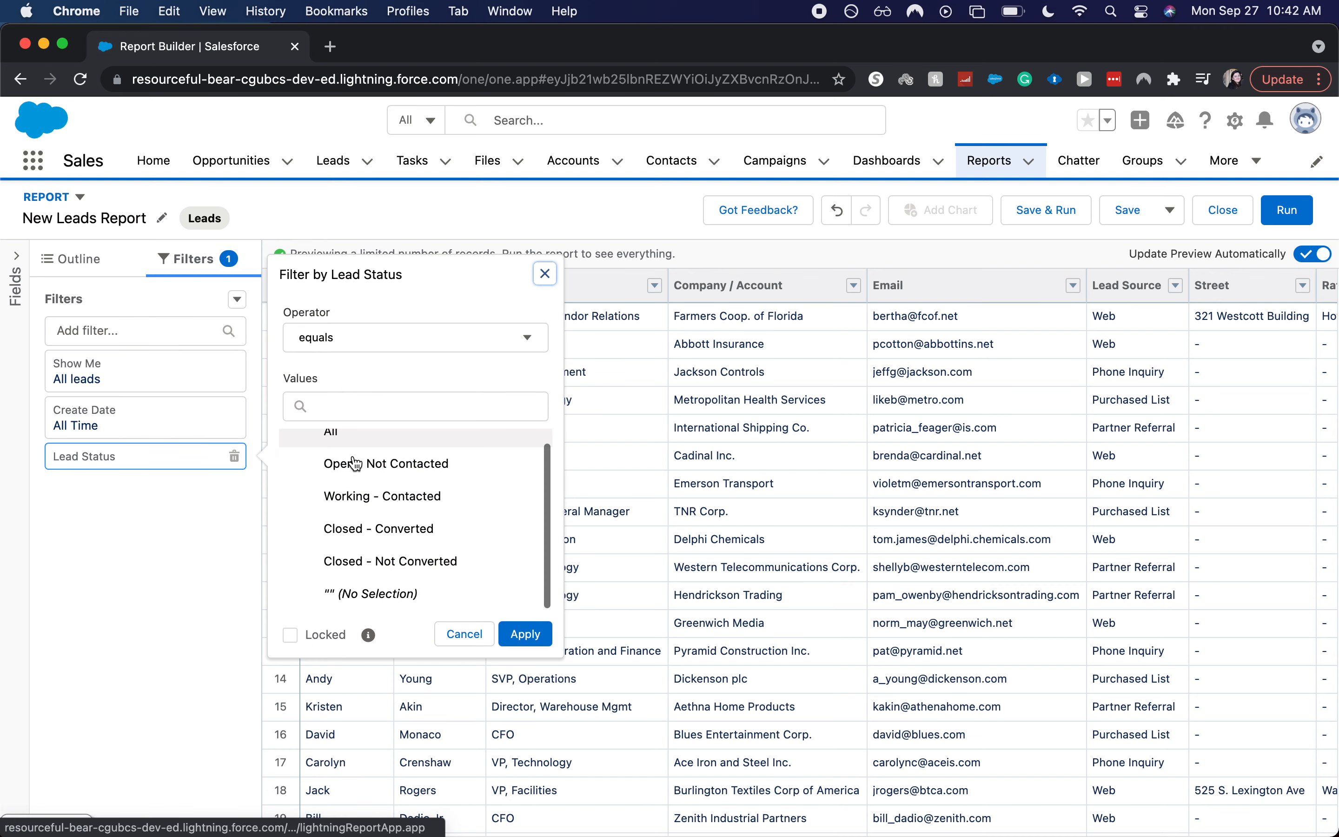
{"action": "left_click", "coordinate": [473, 505]}
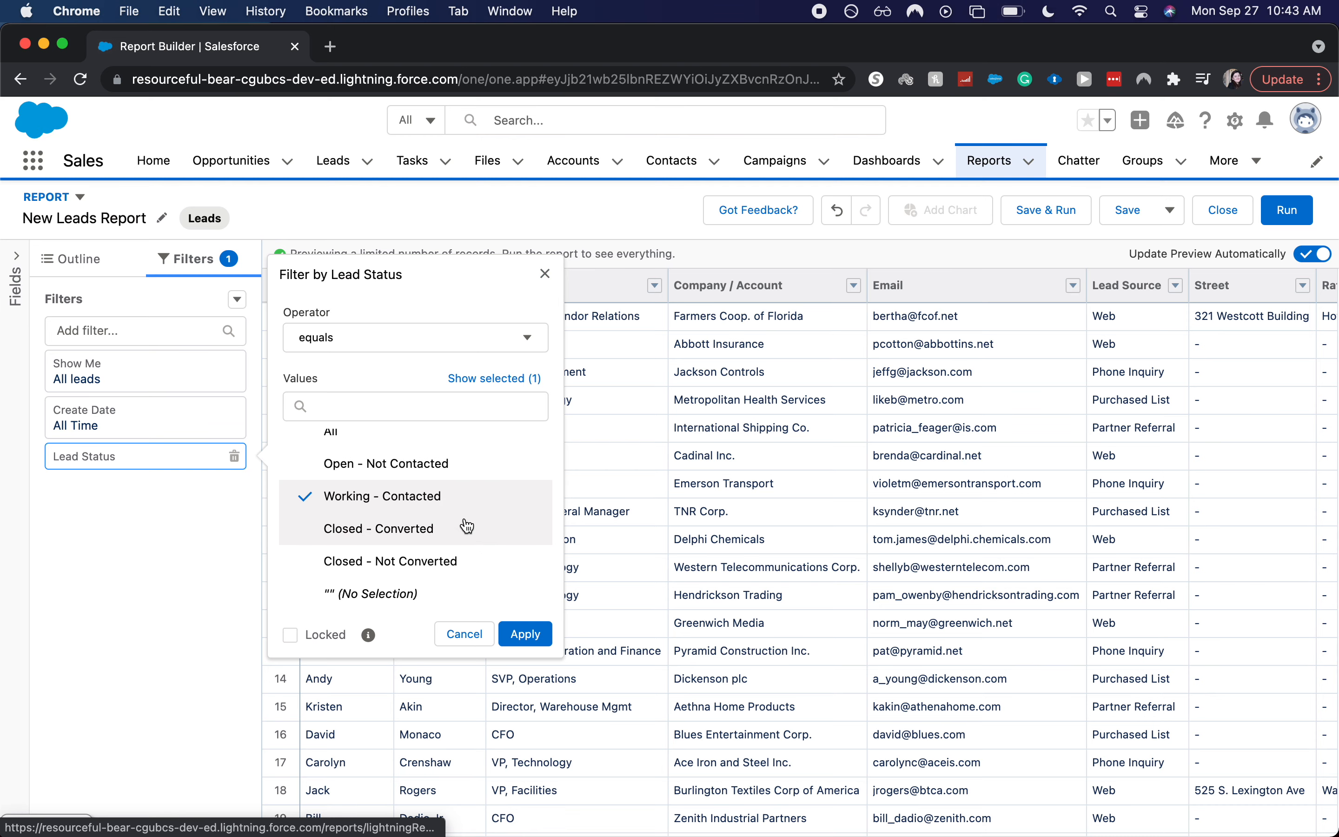
{"action": "left_click", "coordinate": [533, 631]}
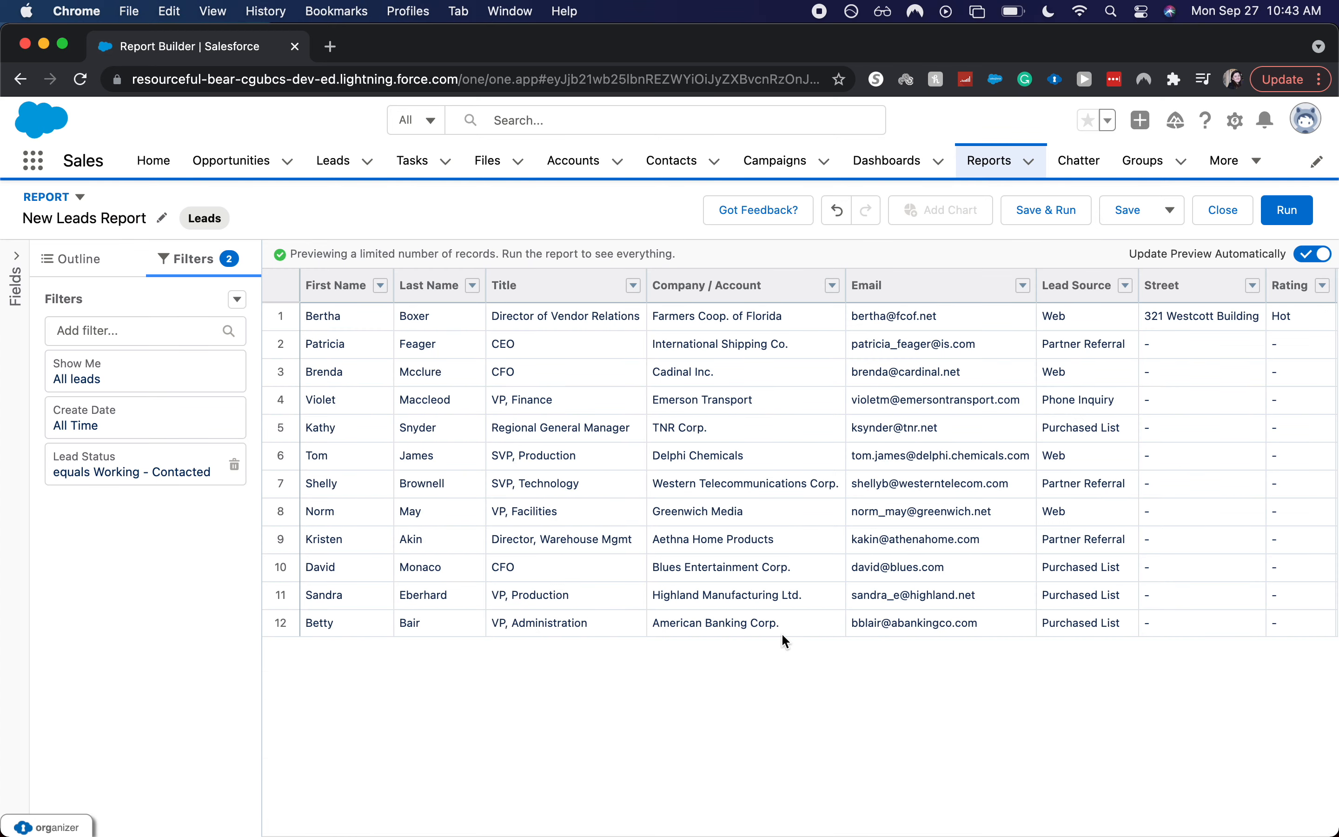
Remove the Email and Street columns from the report outline and make Lead Owner the first column.
{"action": "scroll", "coordinate": [782, 632], "scroll_direction": "right", "scroll_amount": 2}
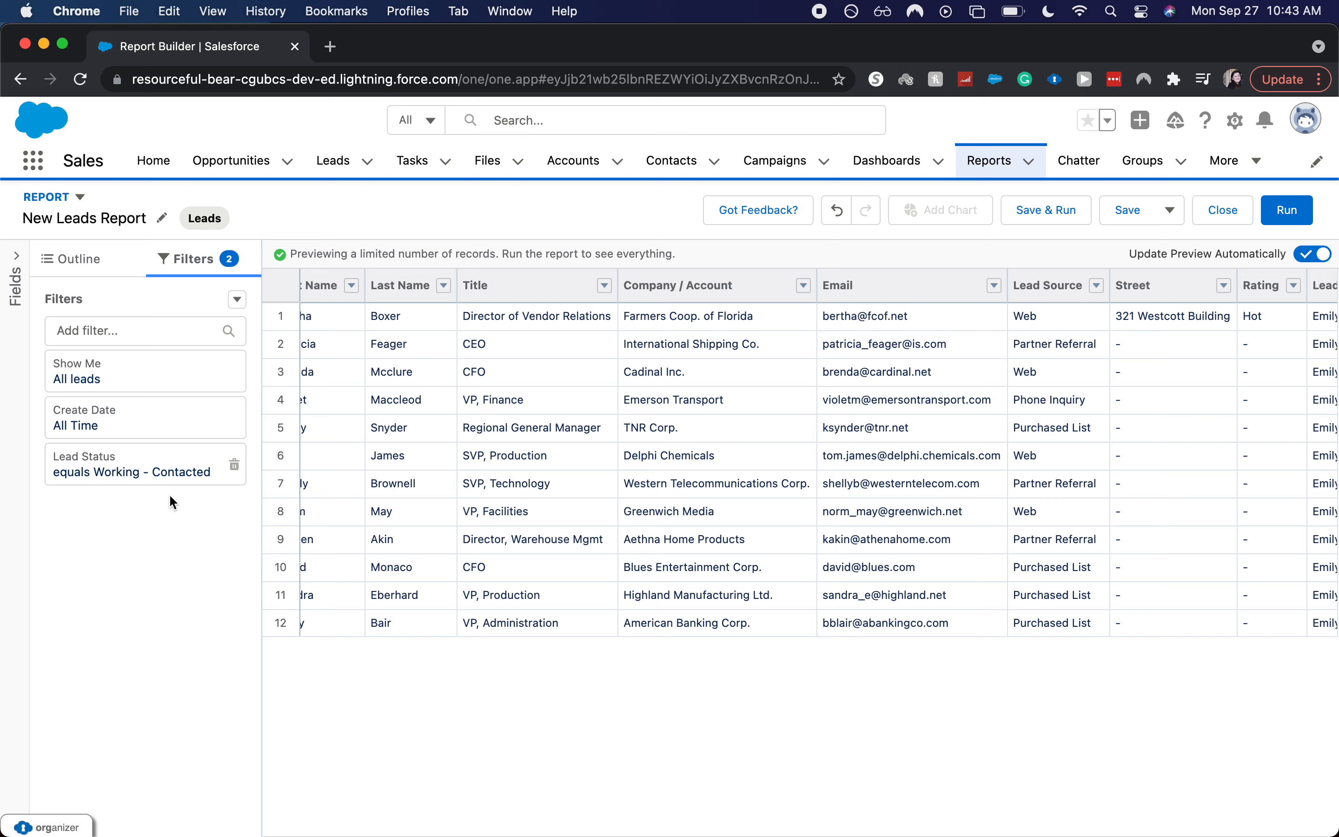
{"action": "scroll", "coordinate": [409, 512], "scroll_direction": "right", "scroll_amount": 3}
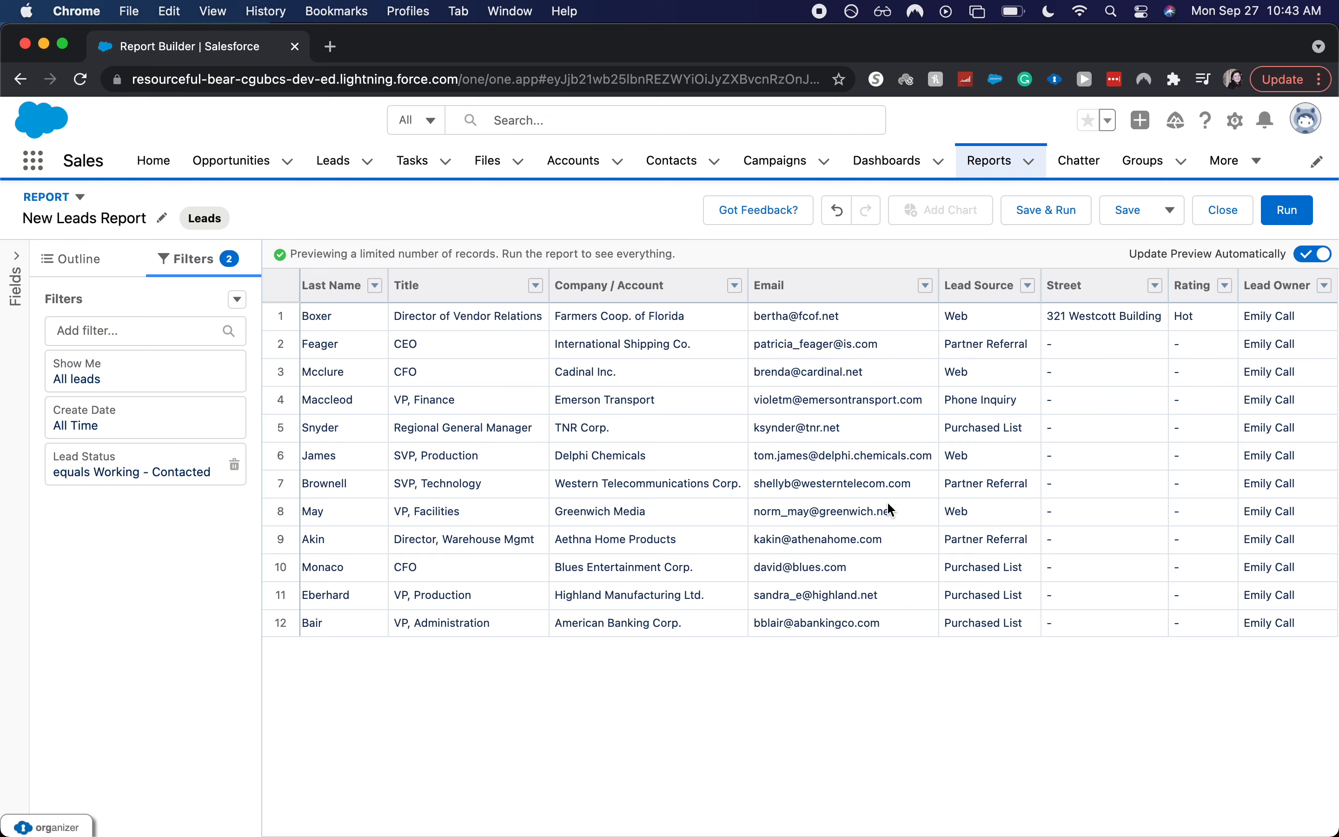
{"action": "scroll", "coordinate": [888, 505], "scroll_direction": "left", "scroll_amount": 4}
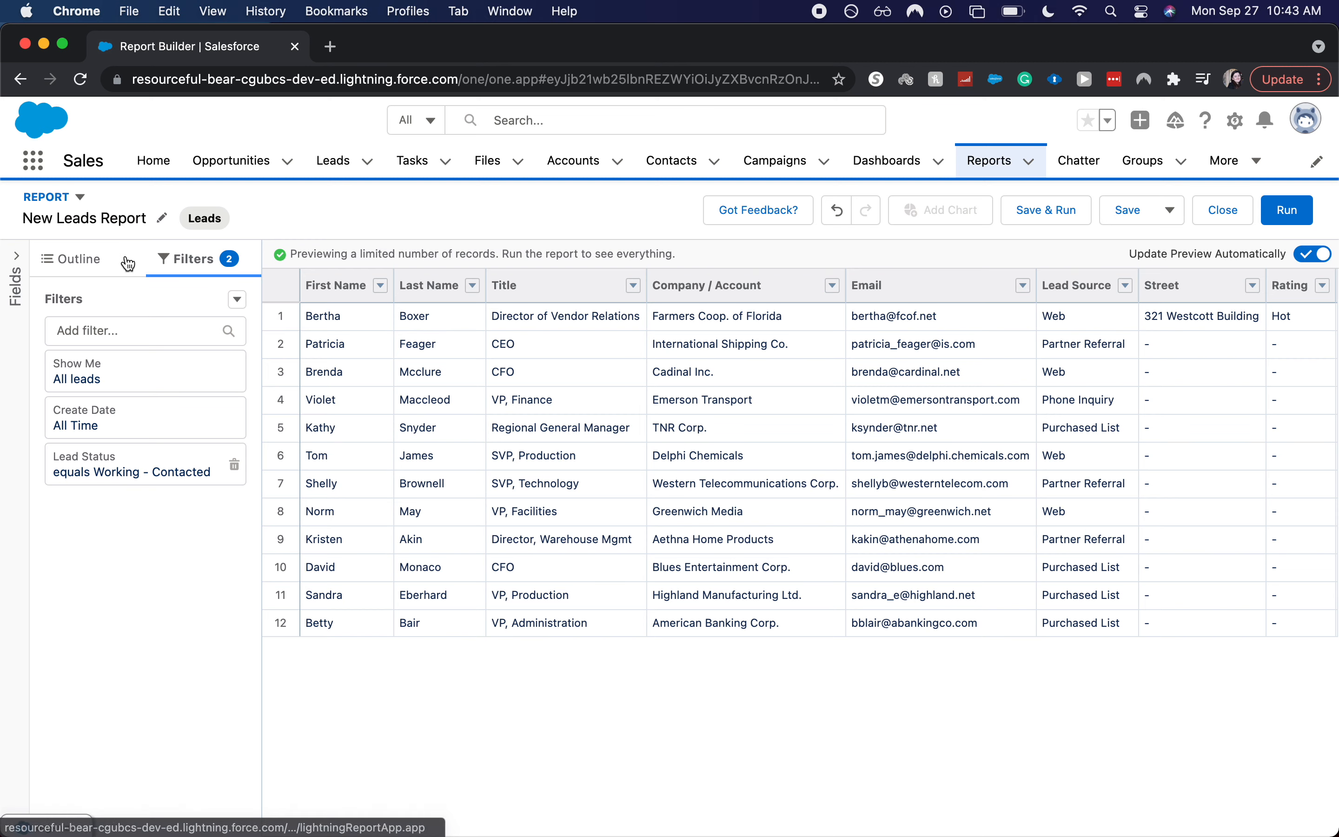
{"action": "left_click", "coordinate": [109, 265]}
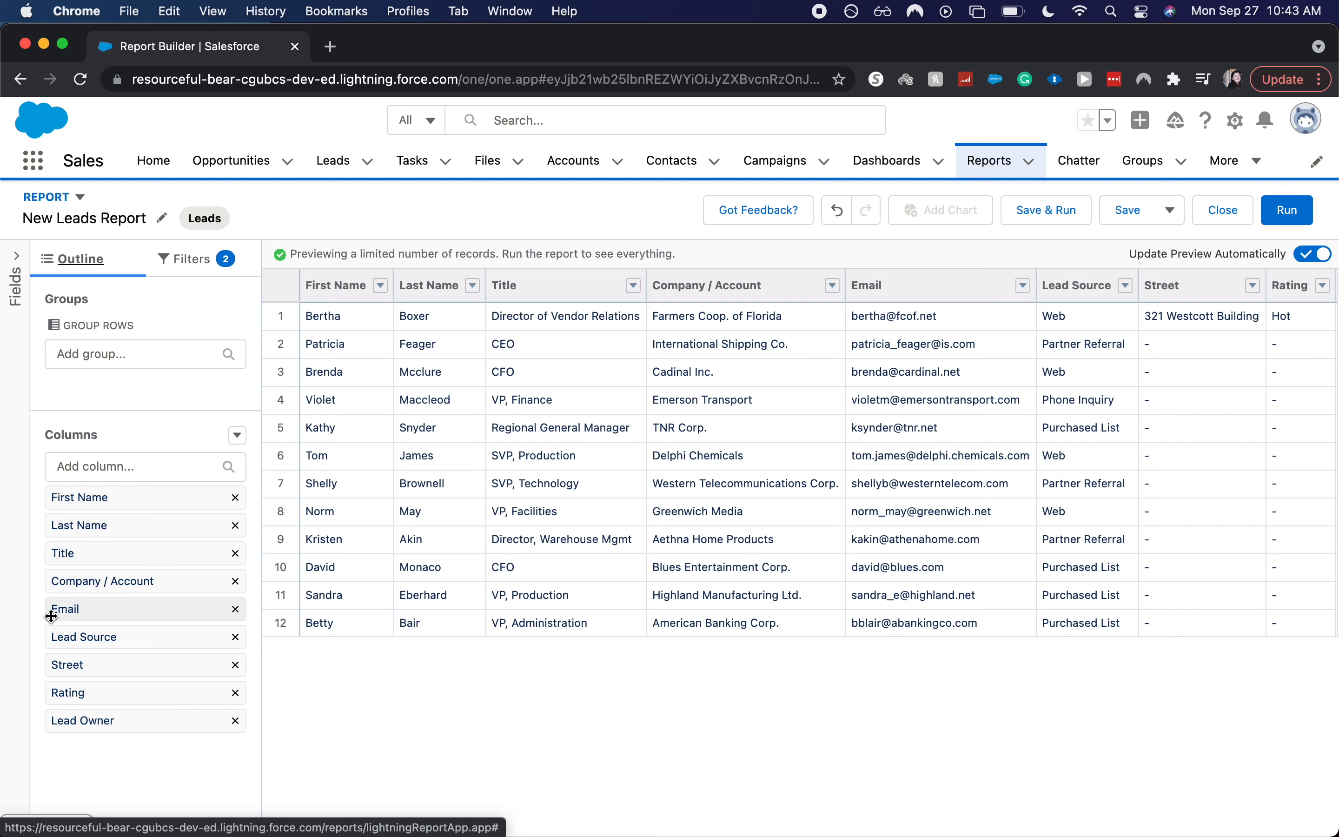
{"action": "left_click", "coordinate": [237, 609]}
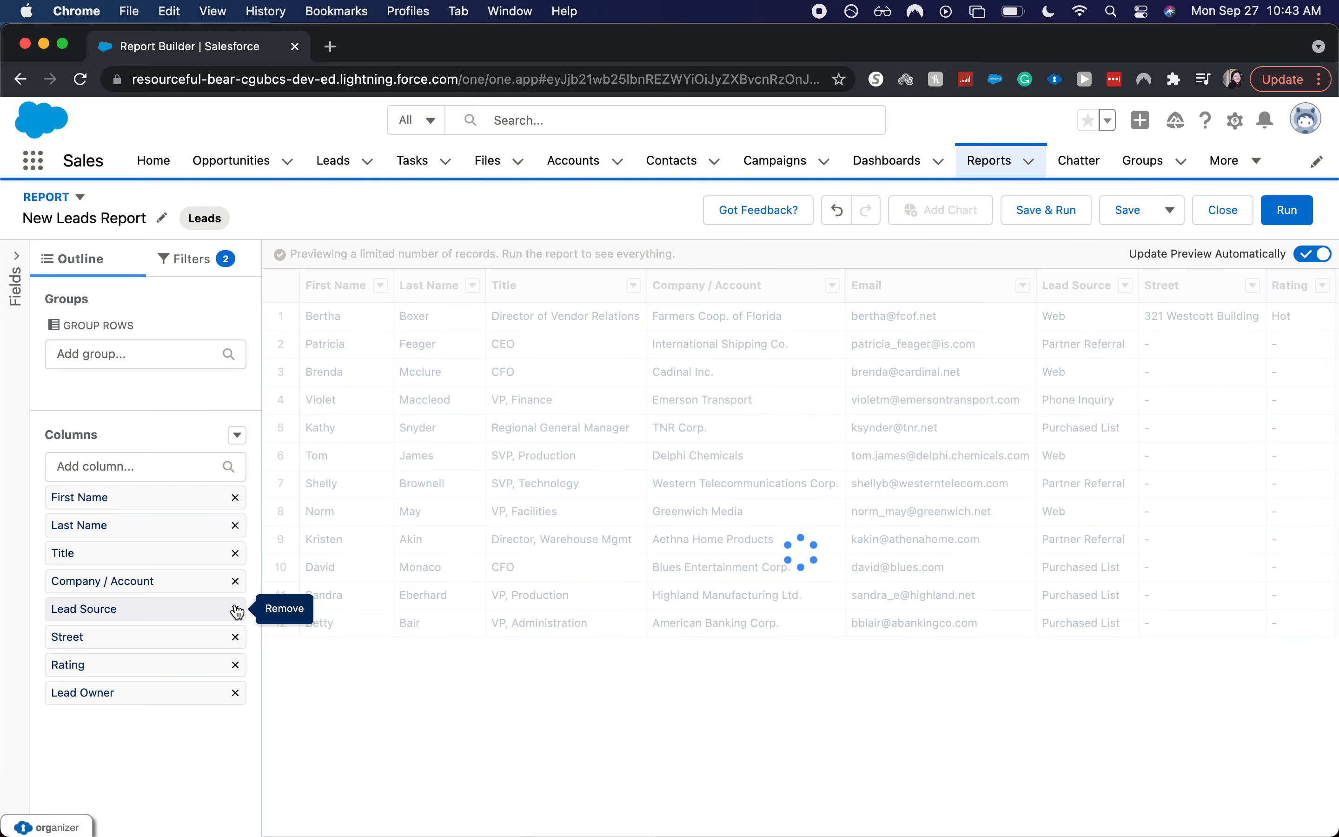
{"action": "left_click", "coordinate": [236, 642]}
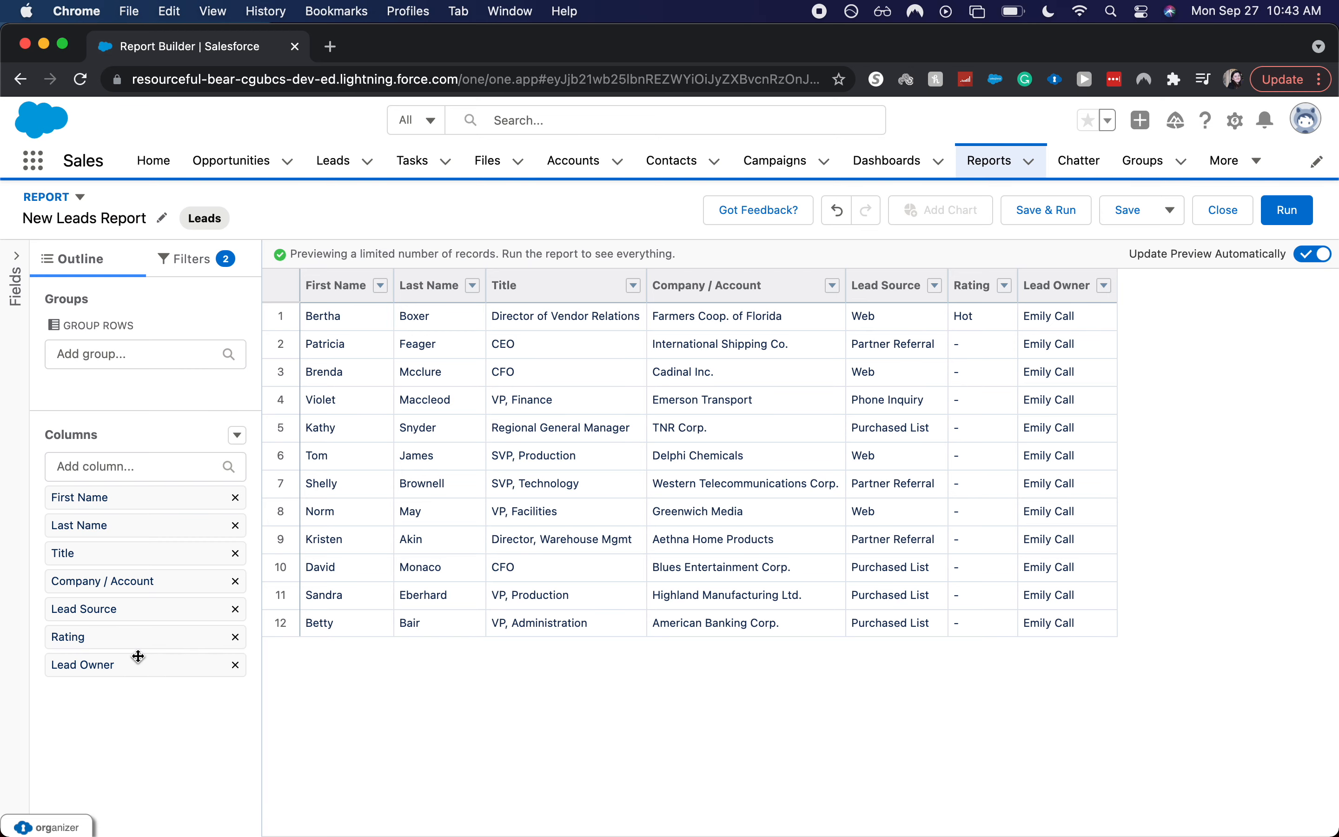
{"action": "left_click_drag", "start_coordinate": [123, 671], "coordinate": [116, 492]}
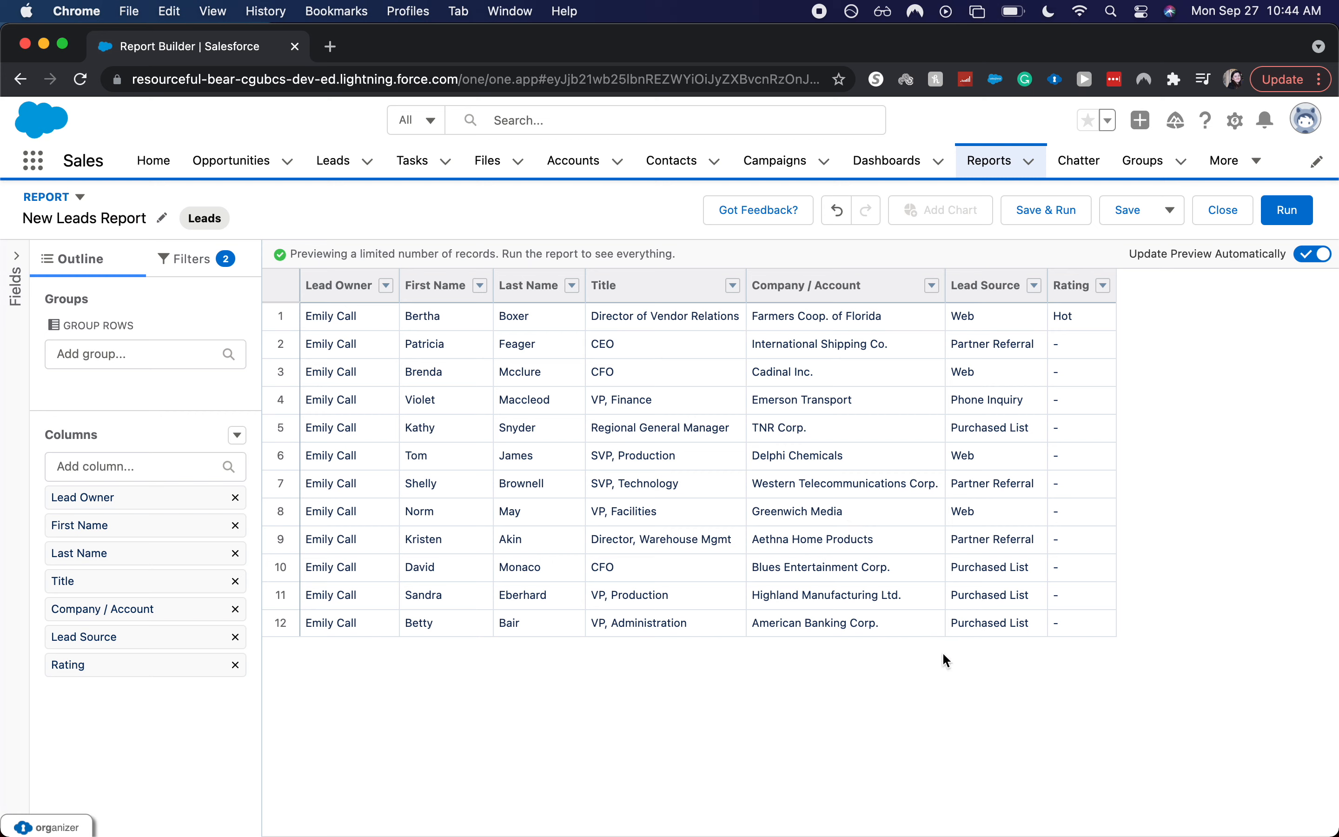
Open the full field list and look through the available lead fields, including the address, phone/fax/email and custom info groups.
{"action": "left_click", "coordinate": [157, 458]}
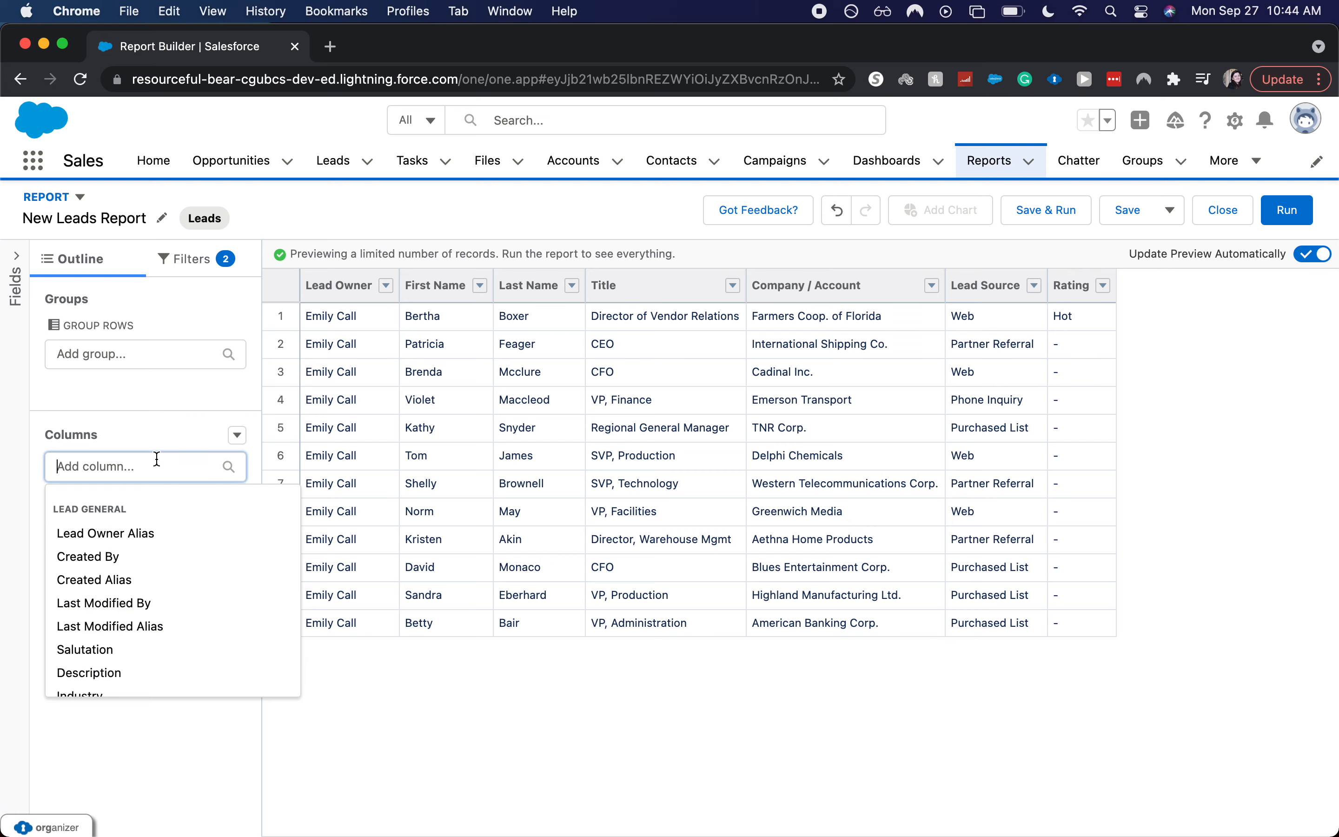
{"action": "scroll", "coordinate": [149, 548], "scroll_direction": "down", "scroll_amount": 3}
{"action": "scroll", "coordinate": [148, 553], "scroll_direction": "down", "scroll_amount": 5}
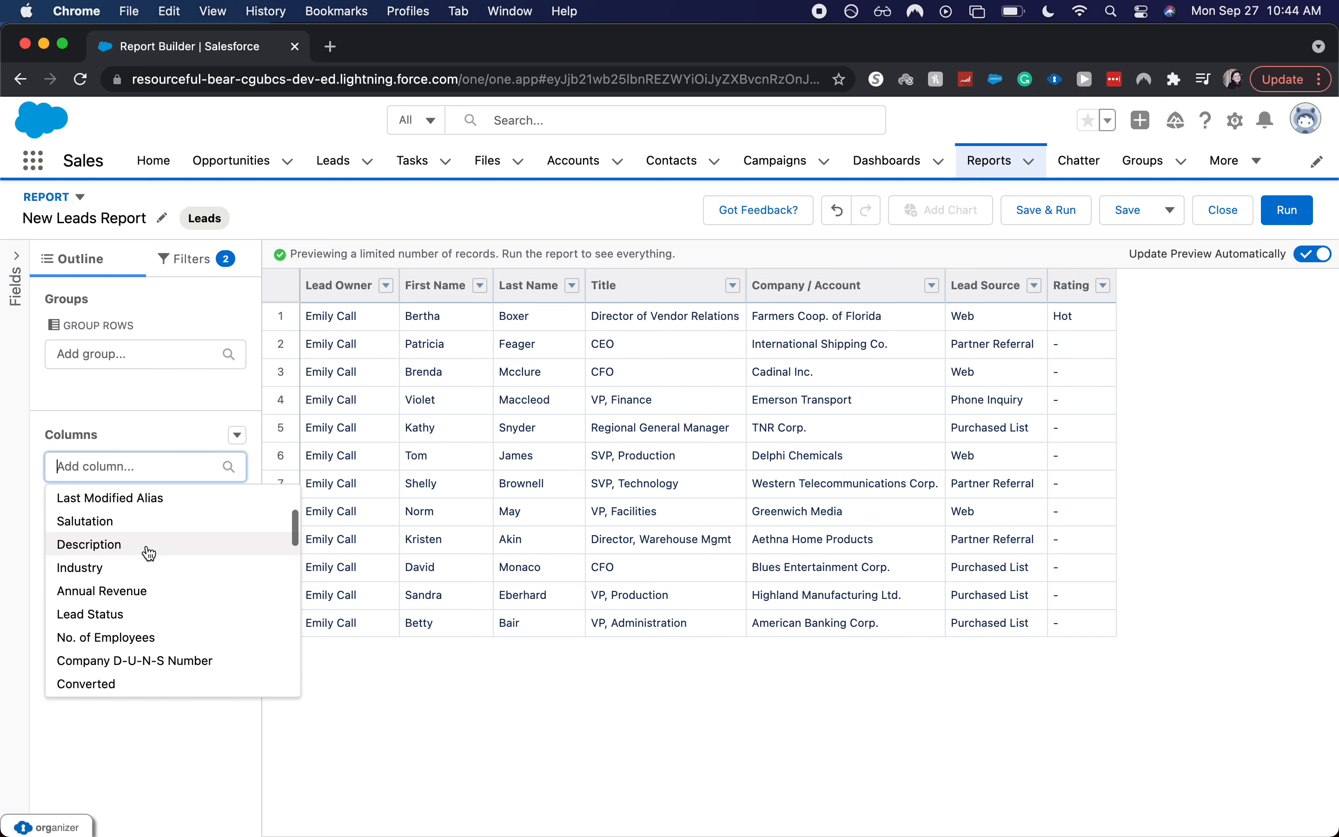
{"action": "scroll", "coordinate": [148, 553], "scroll_direction": "down", "scroll_amount": 2}
{"action": "scroll", "coordinate": [147, 553], "scroll_direction": "up", "scroll_amount": 10}
{"action": "left_click", "coordinate": [16, 310]}
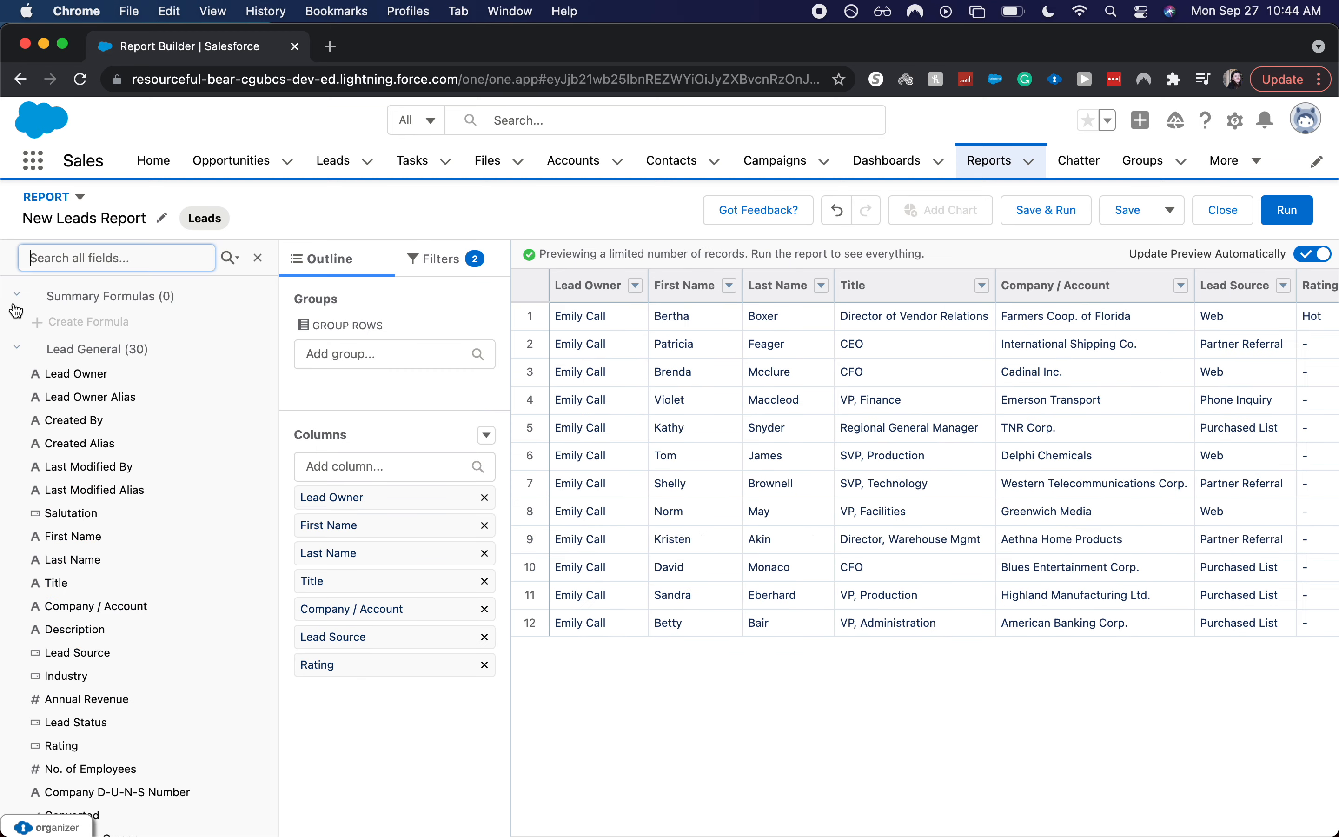
{"action": "scroll", "coordinate": [121, 648], "scroll_direction": "down", "scroll_amount": 10}
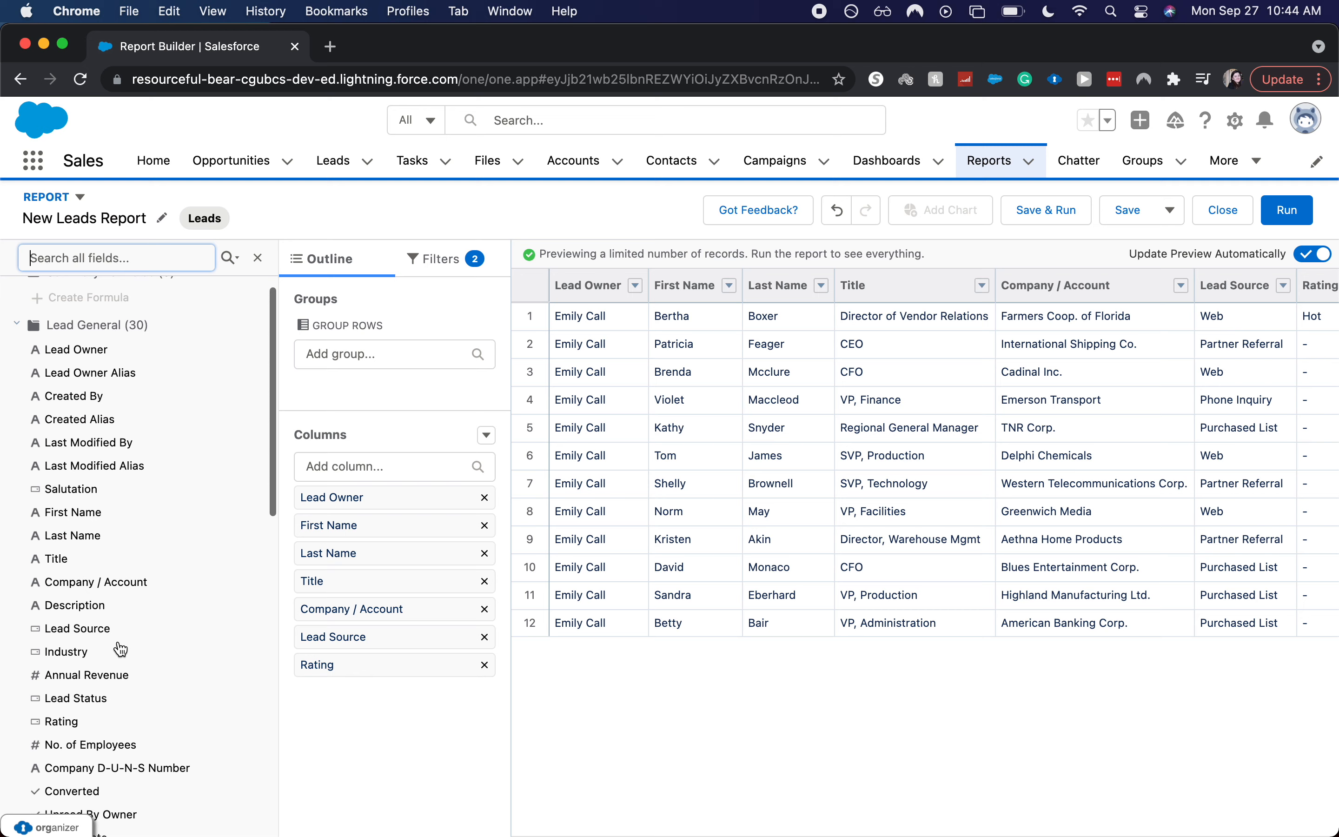
{"action": "scroll", "coordinate": [120, 648], "scroll_direction": "down", "scroll_amount": 10}
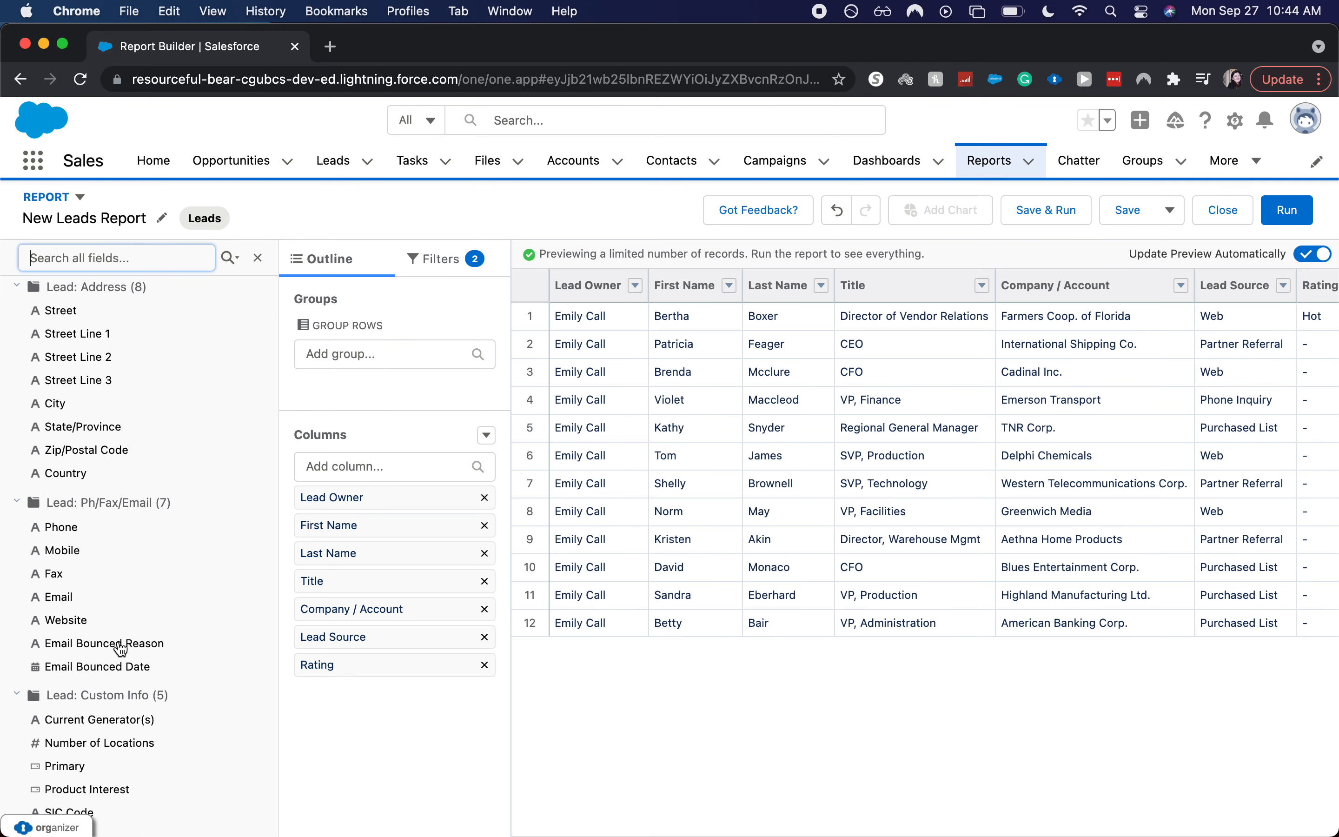
{"action": "scroll", "coordinate": [117, 659], "scroll_direction": "up", "scroll_amount": 1}
{"action": "scroll", "coordinate": [117, 662], "scroll_direction": "up", "scroll_amount": 10}
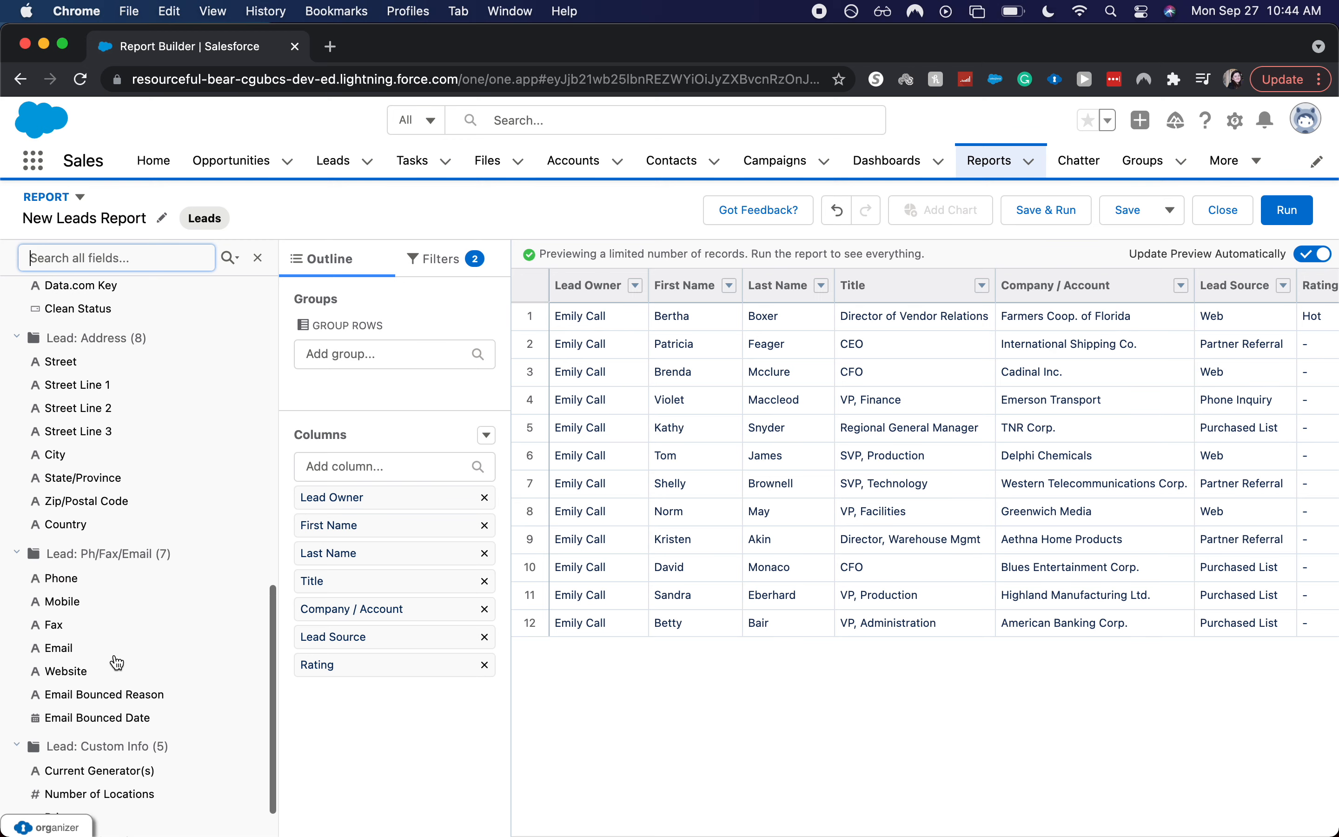
{"action": "scroll", "coordinate": [117, 662], "scroll_direction": "up", "scroll_amount": 10}
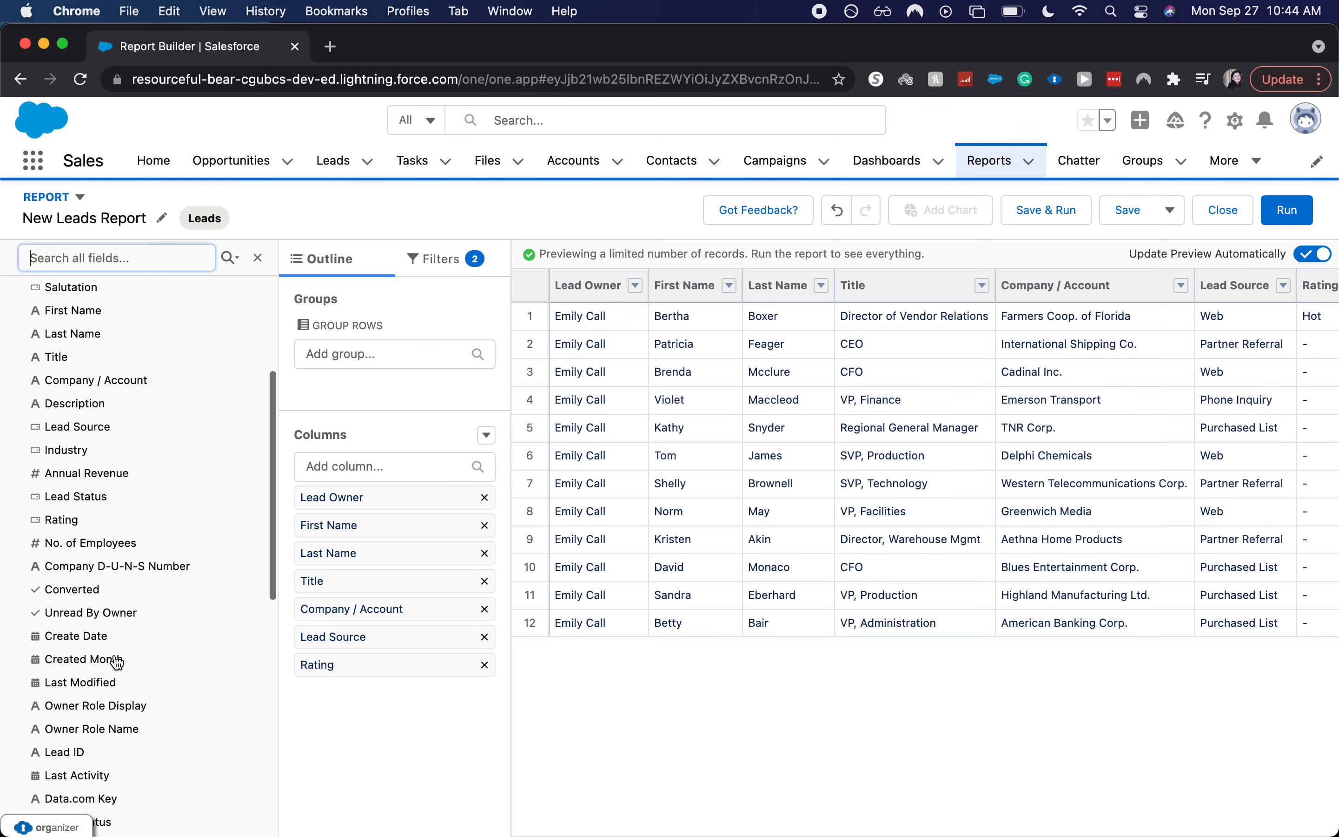
Add the Annual Revenue field as a column between Company / Account and Lead Source, and hide the field list.
{"action": "scroll", "coordinate": [117, 662], "scroll_direction": "down", "scroll_amount": 10}
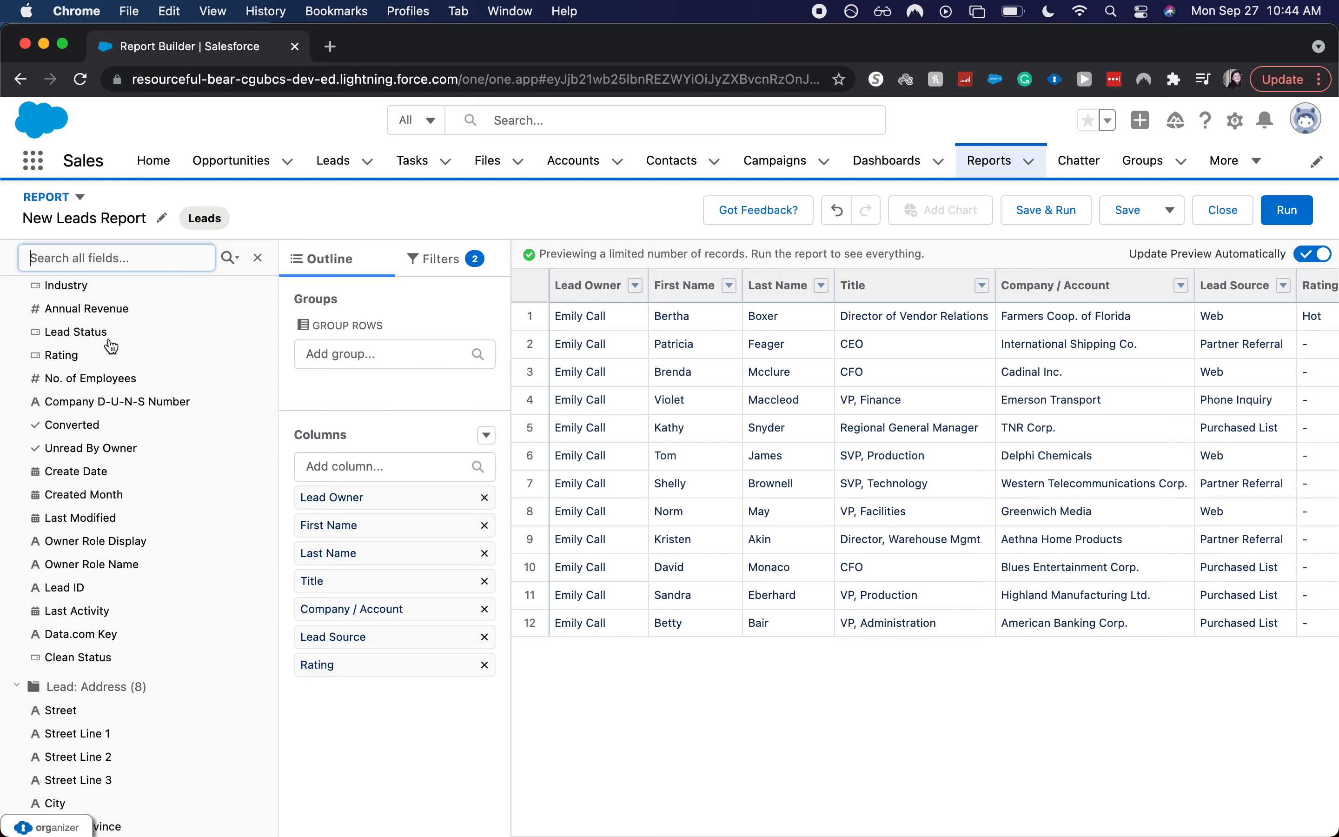
{"action": "left_click", "coordinate": [99, 313]}
{"action": "left_click_drag", "start_coordinate": [100, 313], "coordinate": [381, 637]}
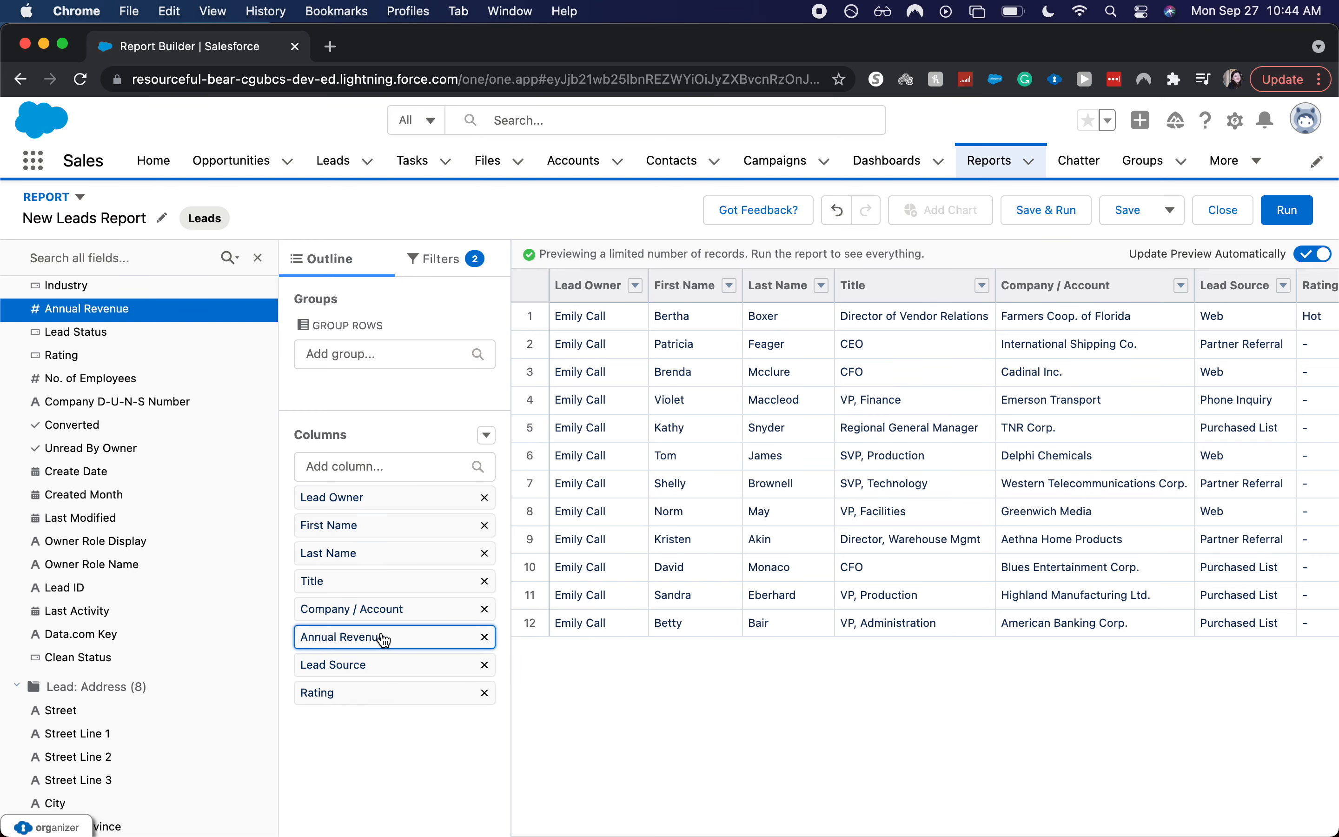
{"action": "left_click", "coordinate": [708, 703]}
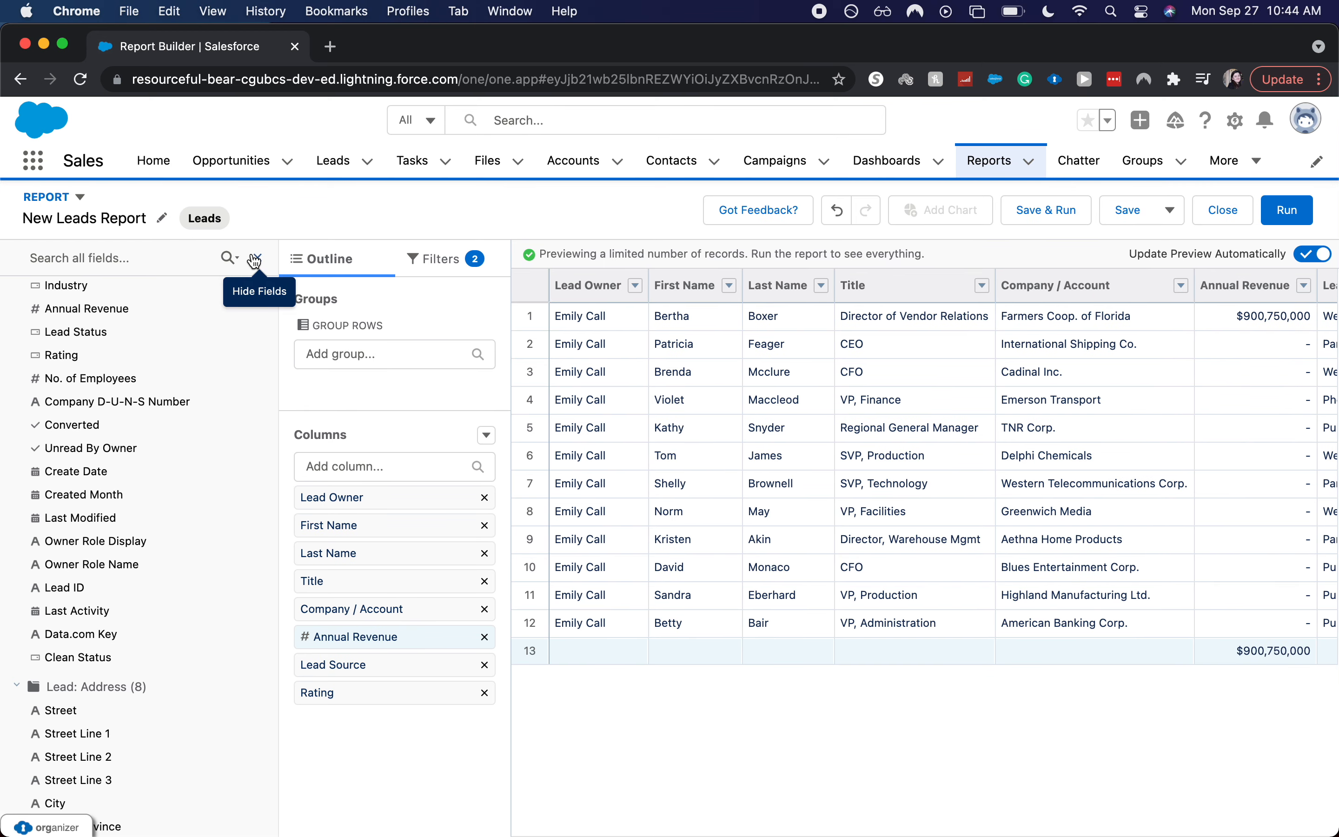
{"action": "left_click", "coordinate": [255, 261]}
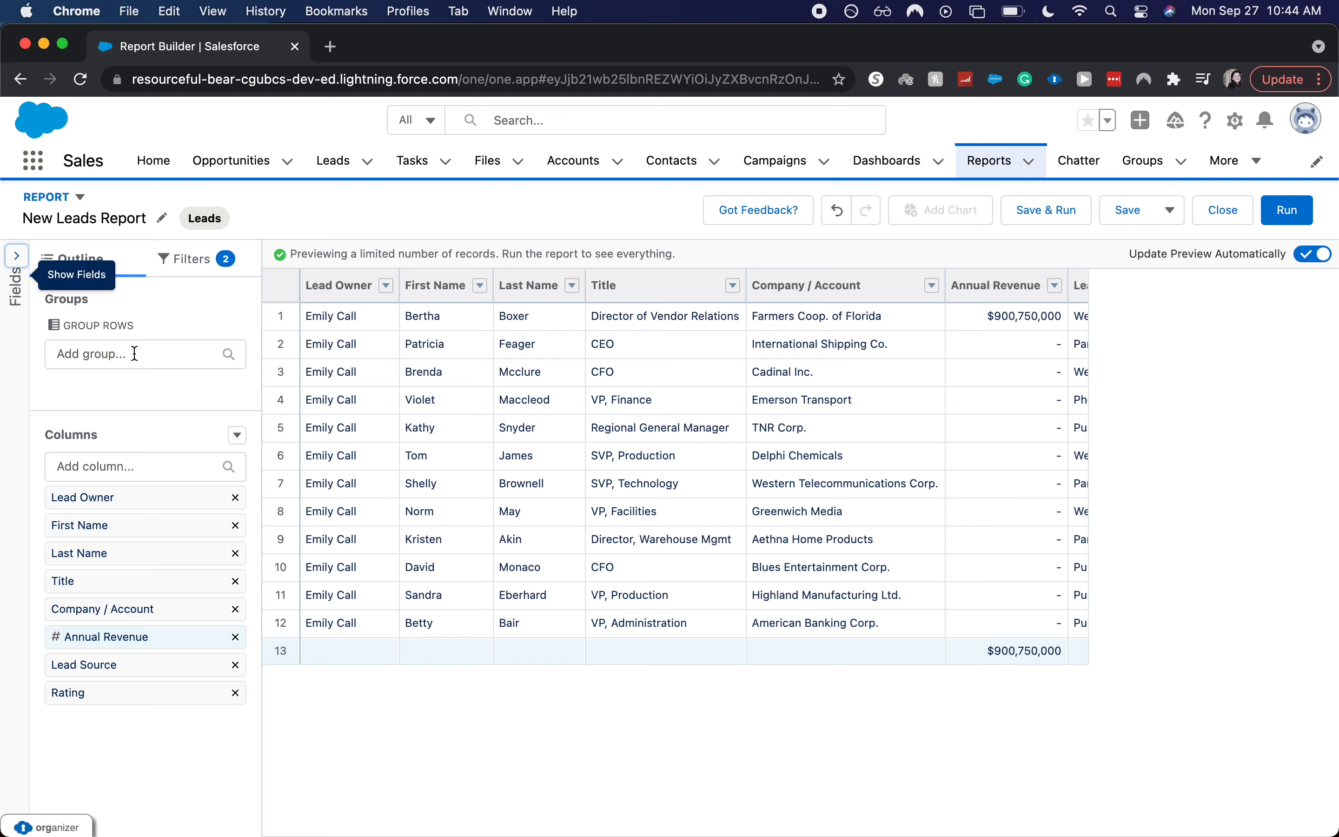
{"action": "scroll", "coordinate": [632, 525], "scroll_direction": "right", "scroll_amount": 5}
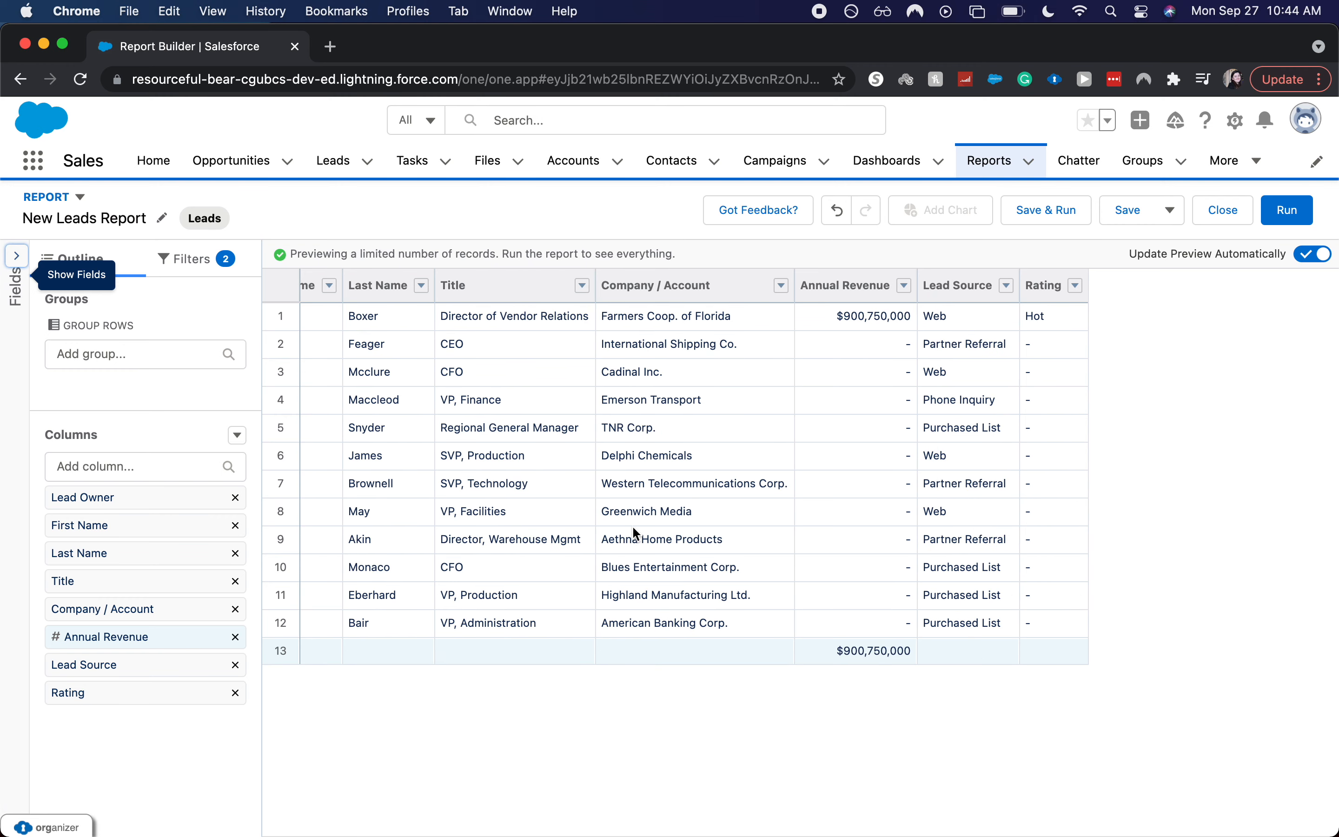
{"action": "scroll", "coordinate": [632, 525], "scroll_direction": "left", "scroll_amount": 5}
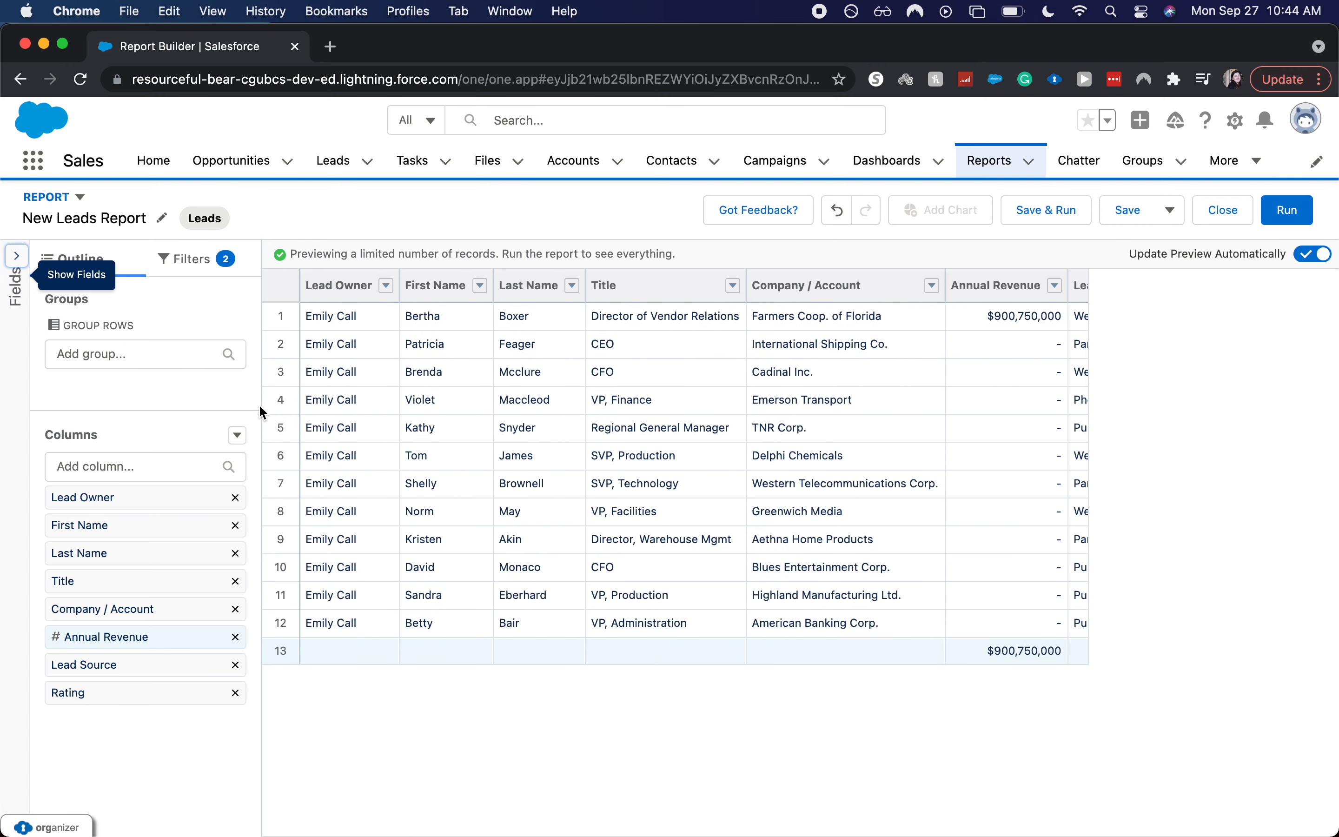
Group the report rows by Lead Source.
{"action": "left_click", "coordinate": [152, 360]}
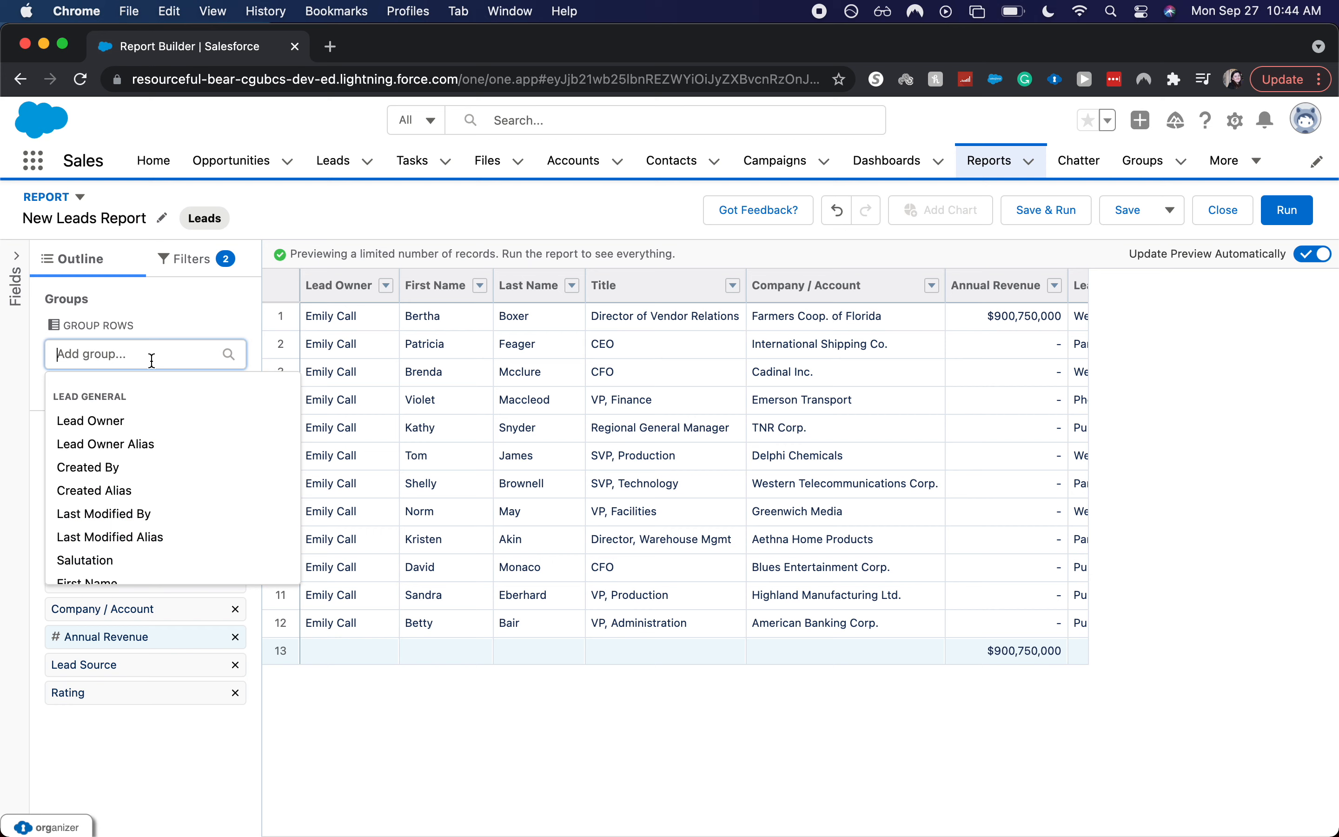
{"action": "type", "text": "l"}
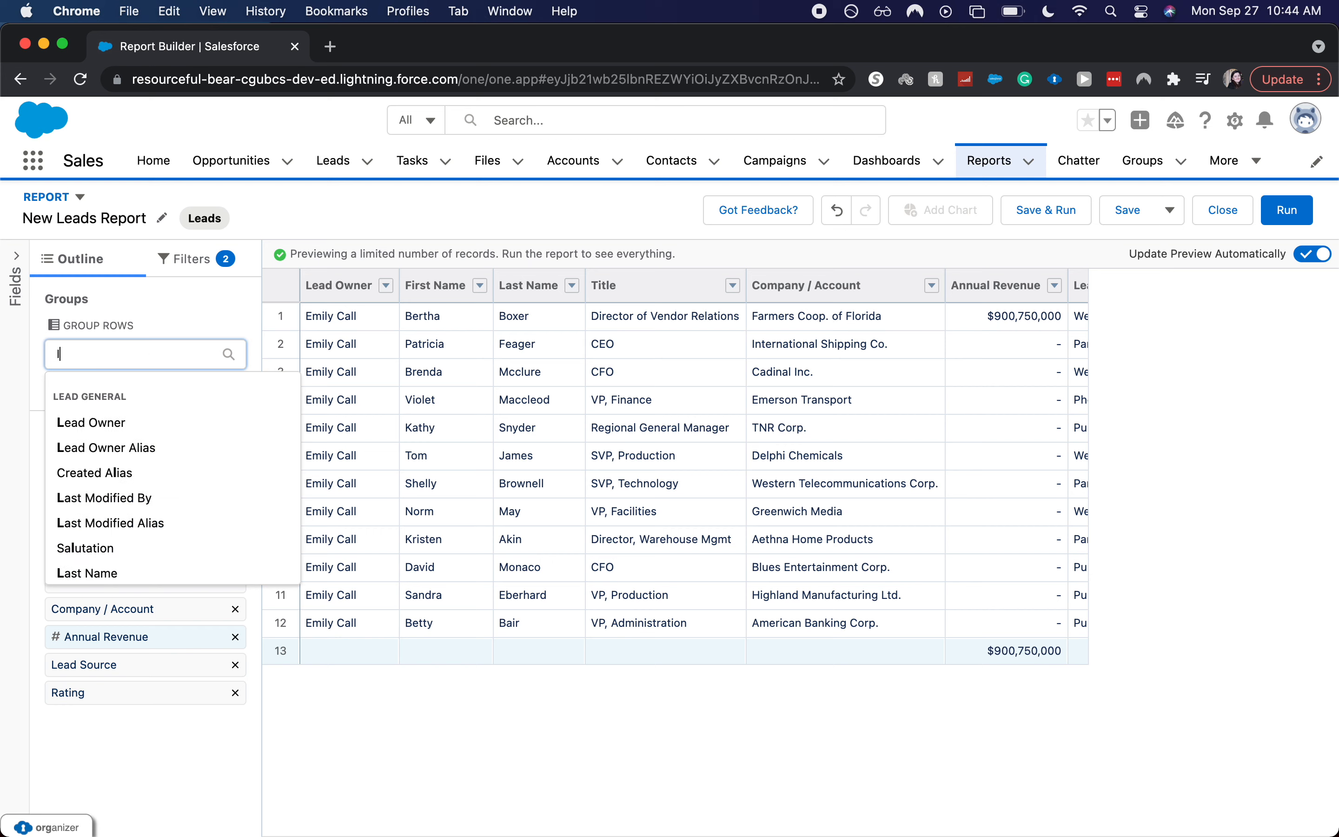
{"action": "type", "text": "ea"}
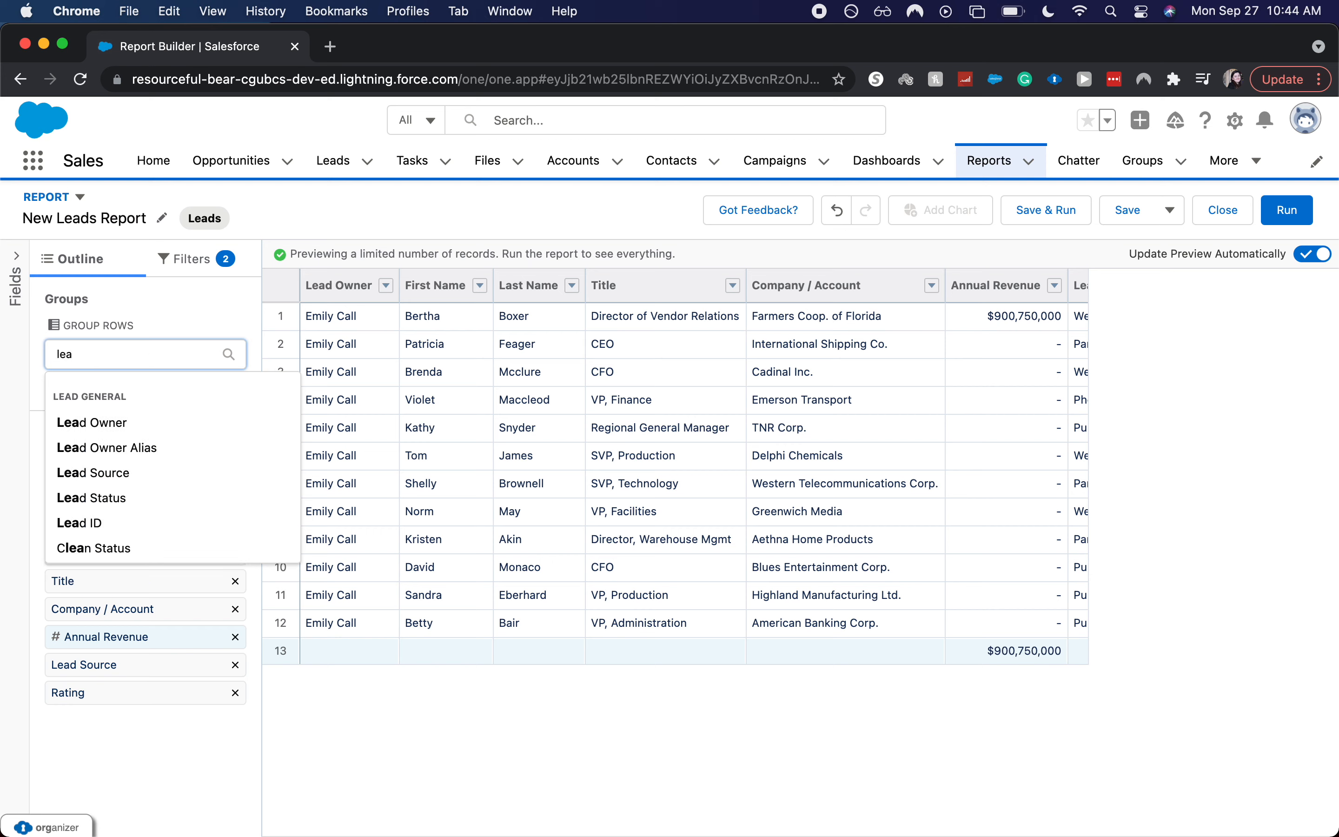
{"action": "left_click", "coordinate": [160, 476]}
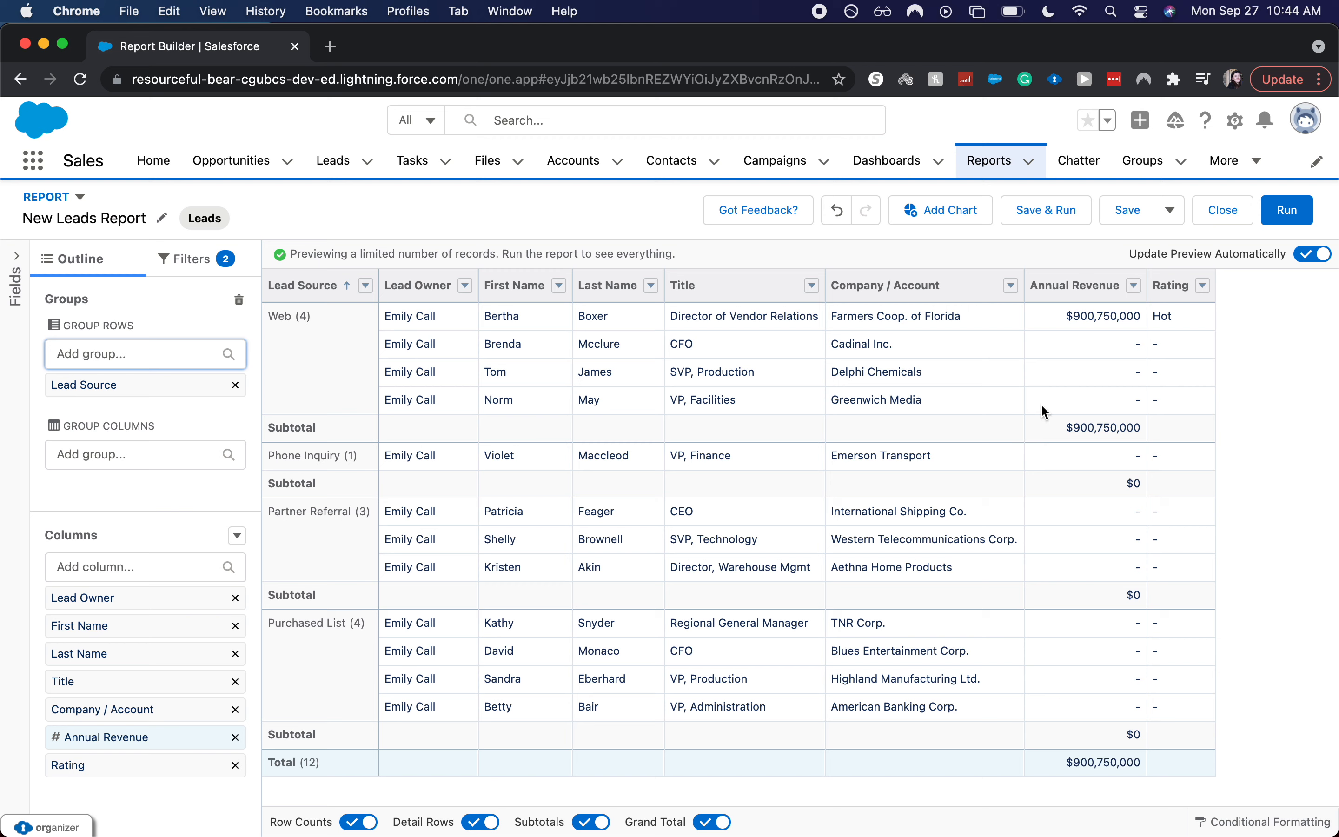
Remove the Sum summary from the Annual Revenue column.
{"action": "left_click", "coordinate": [1133, 285]}
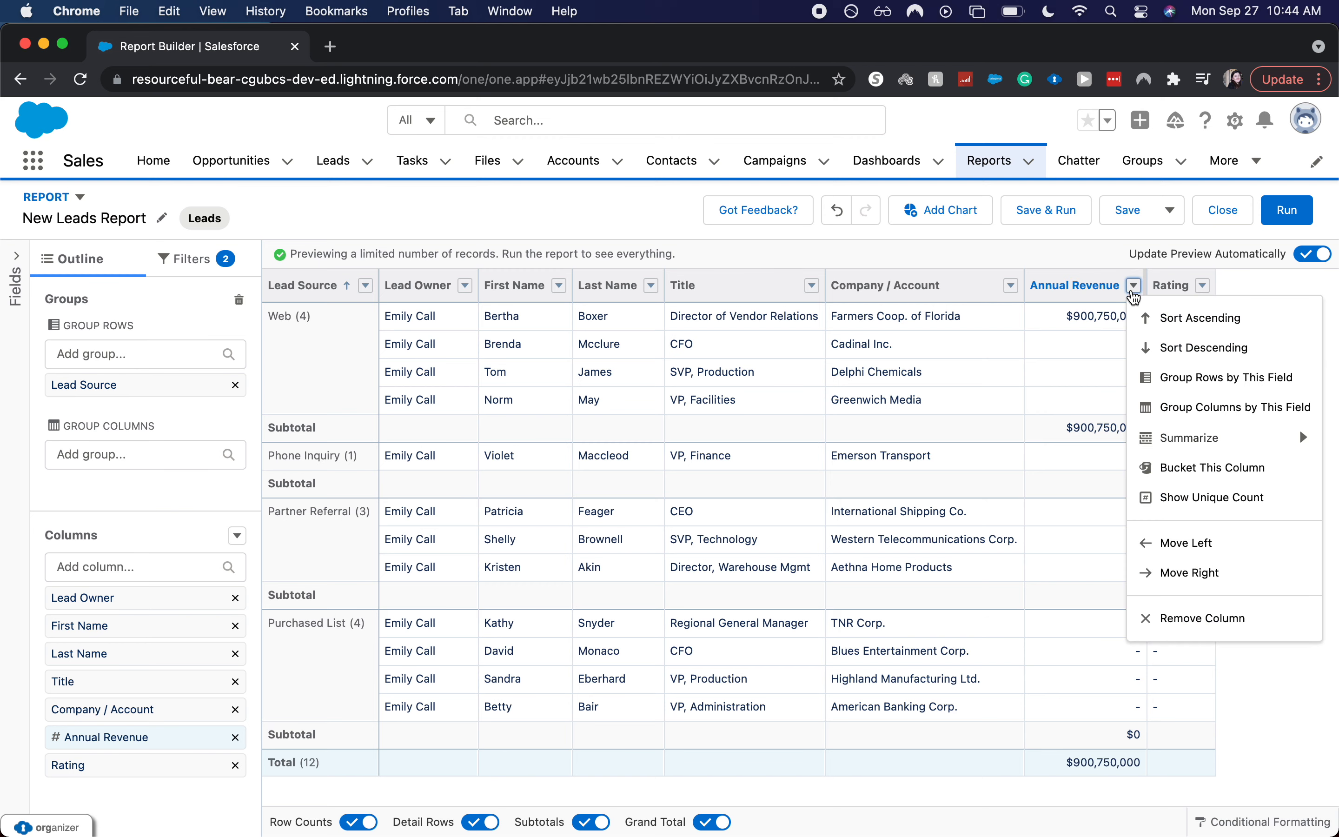
{"action": "mouse_move", "coordinate": [1190, 437]}
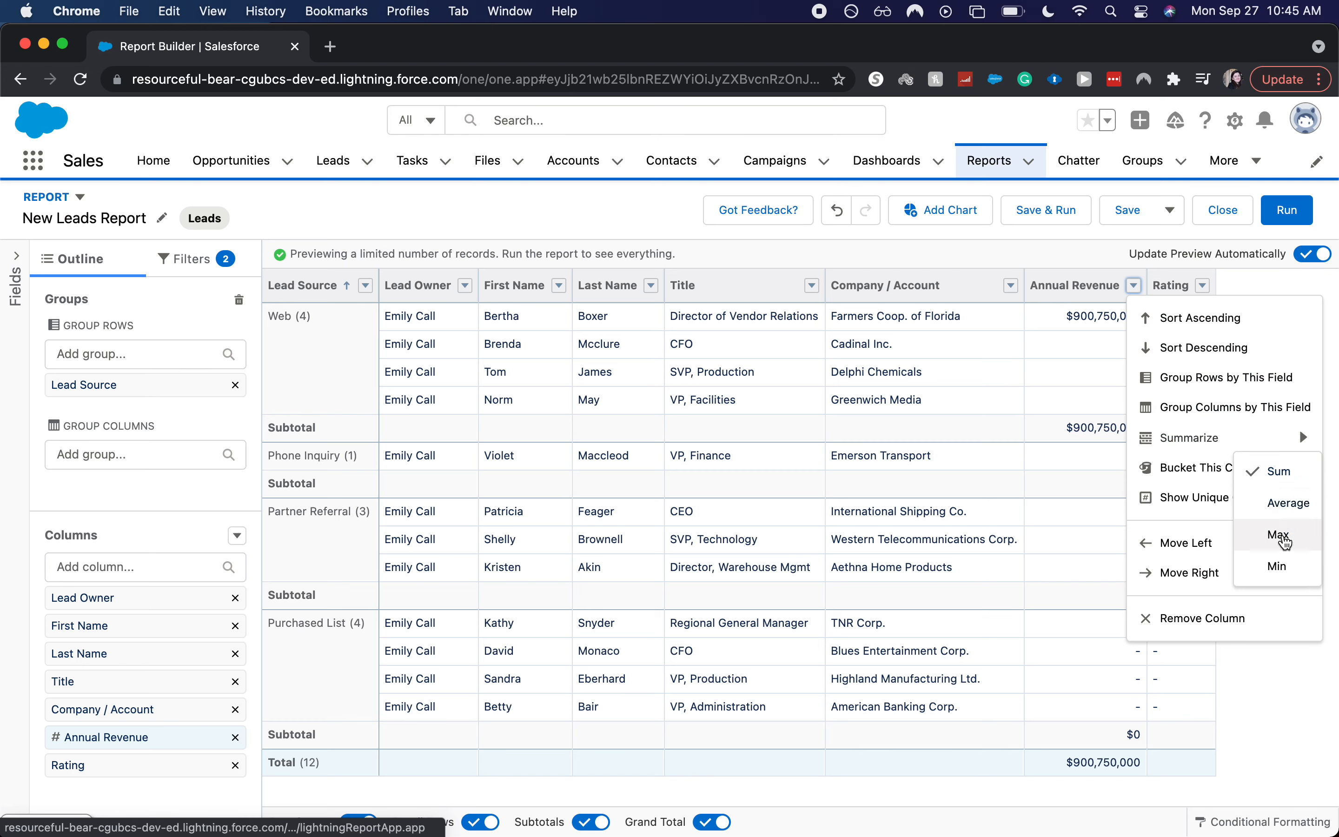
{"action": "left_click", "coordinate": [1258, 474]}
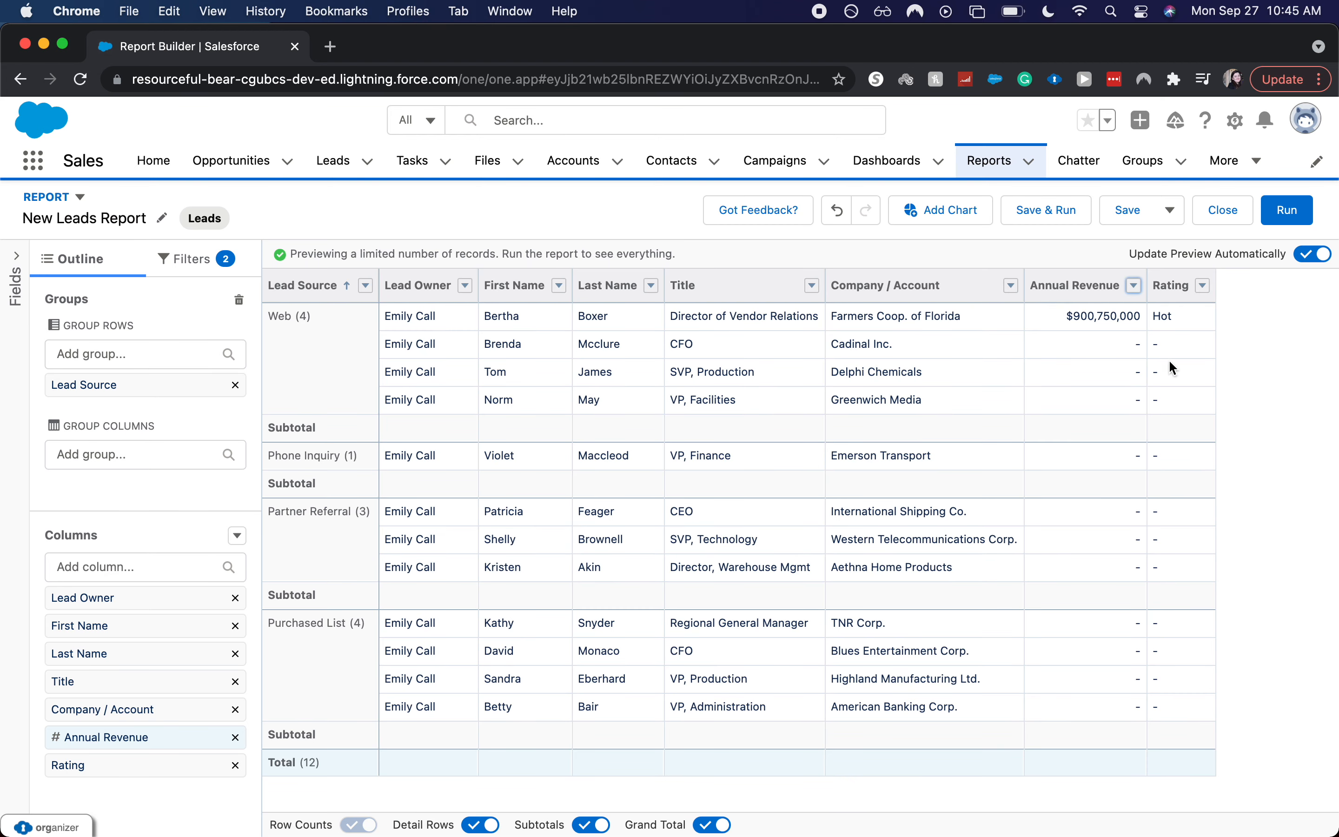
Restore the Sum summary on the Annual Revenue column.
{"action": "left_click", "coordinate": [1134, 285]}
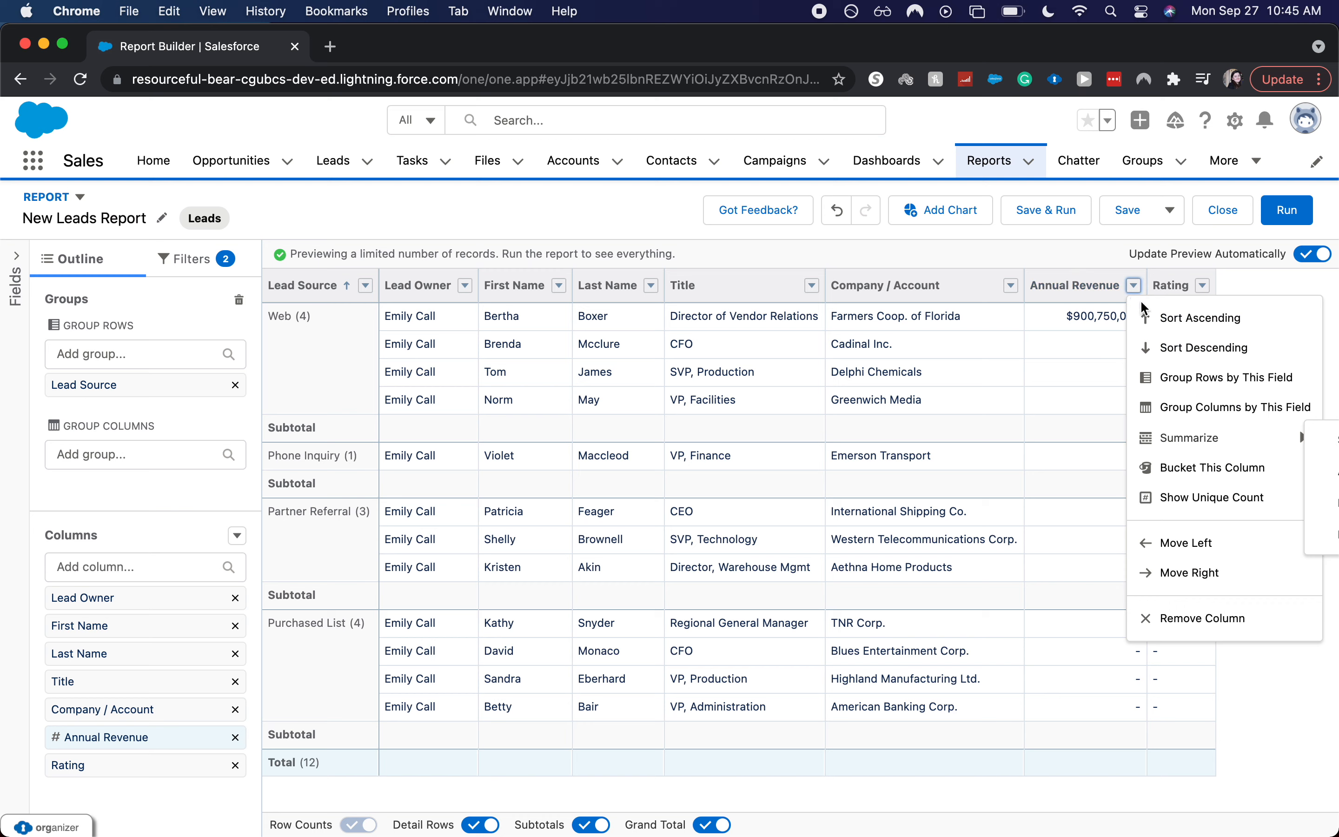
{"action": "mouse_move", "coordinate": [1190, 437]}
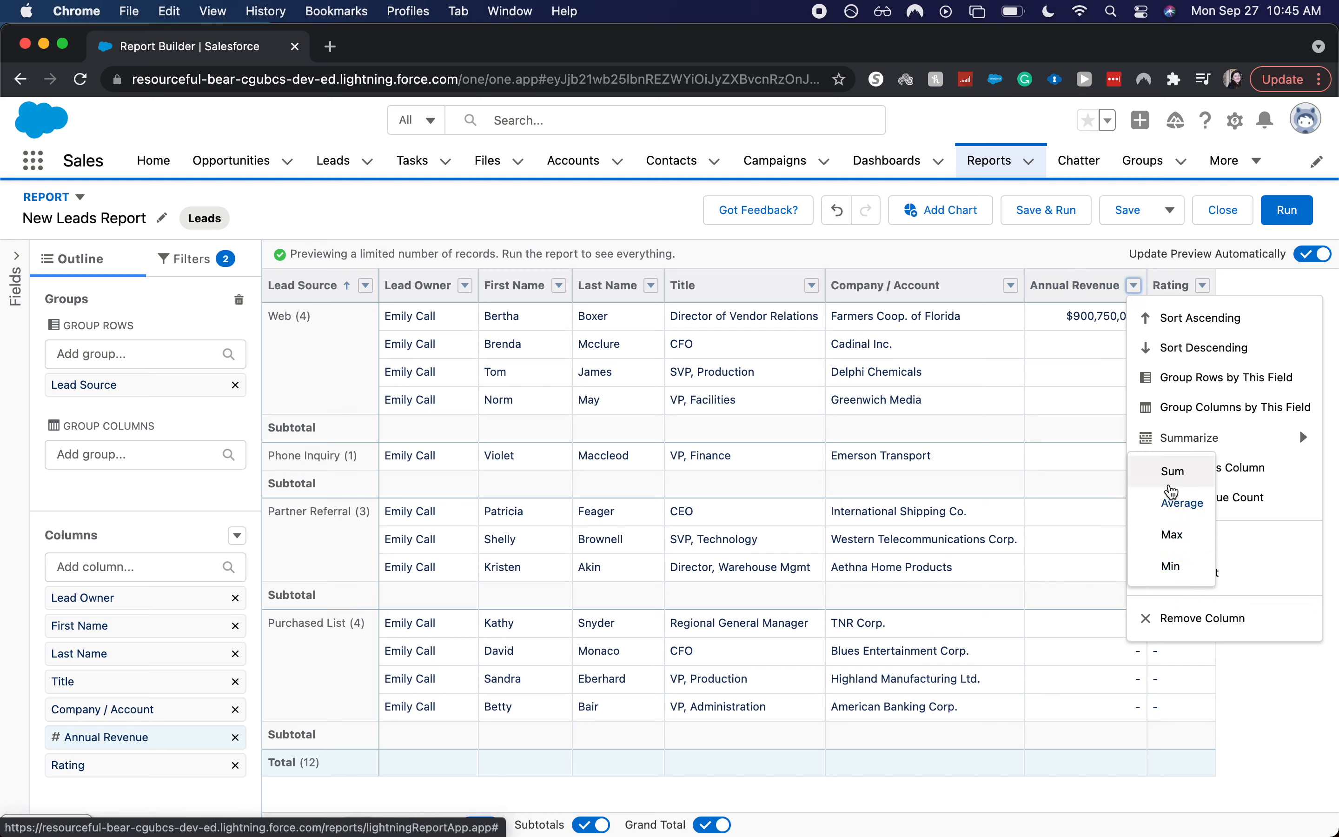
{"action": "left_click", "coordinate": [1172, 490]}
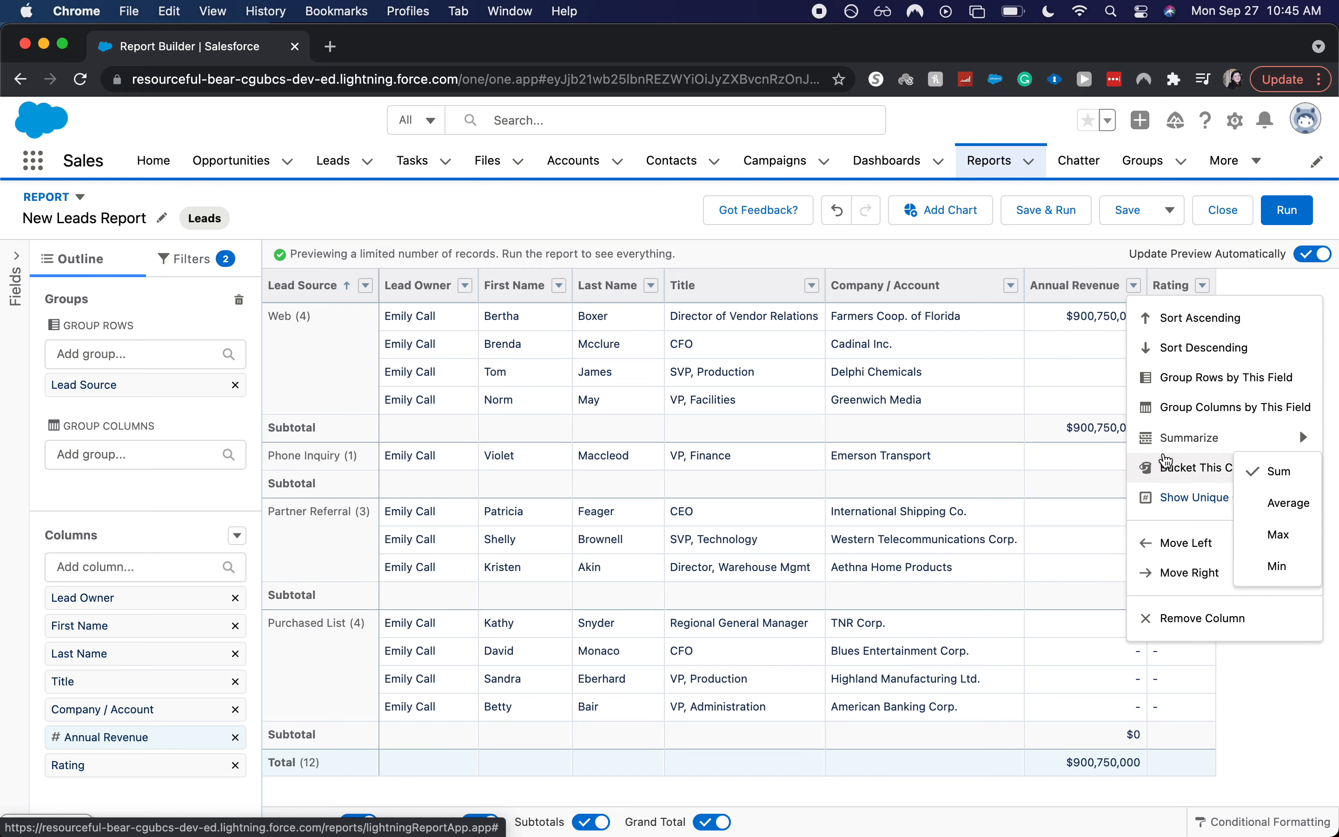
{"action": "left_click", "coordinate": [1245, 755]}
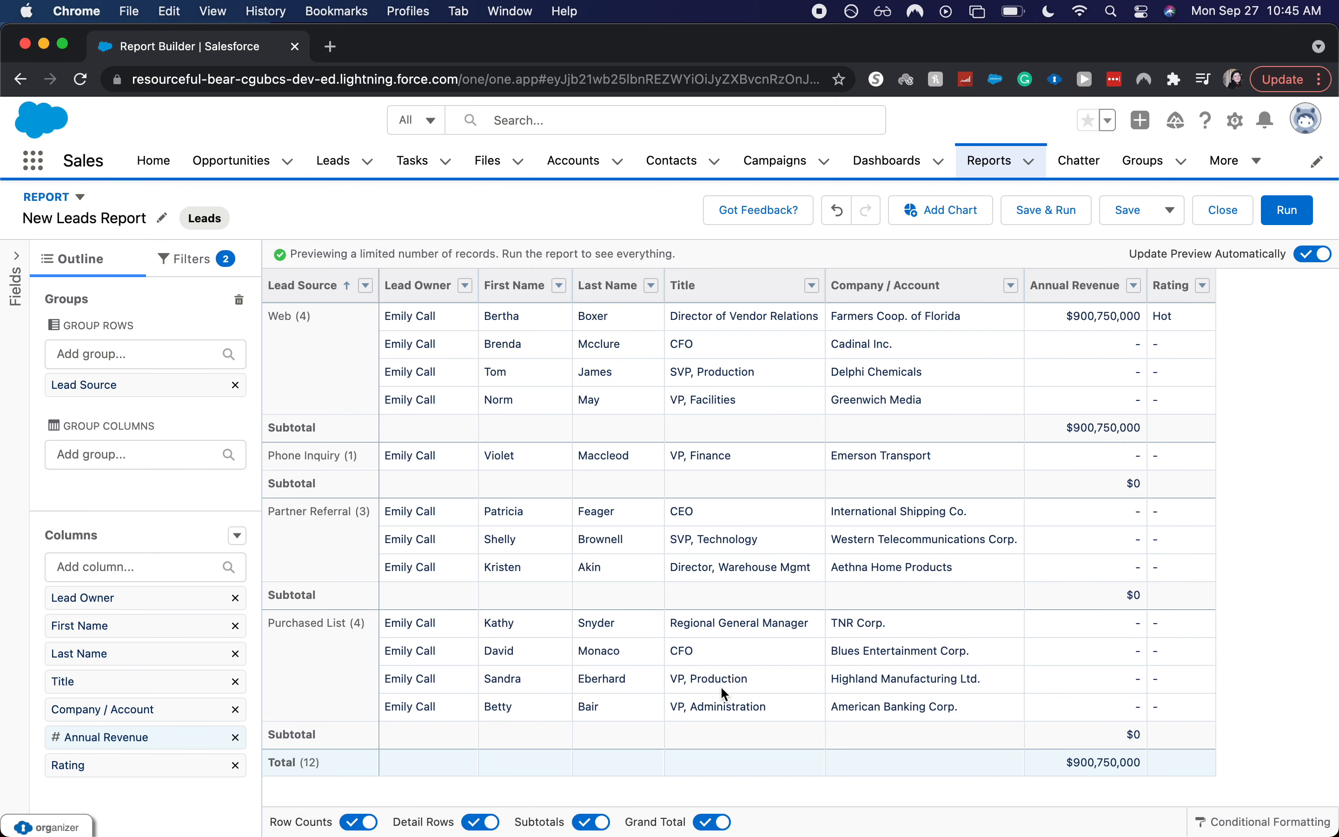